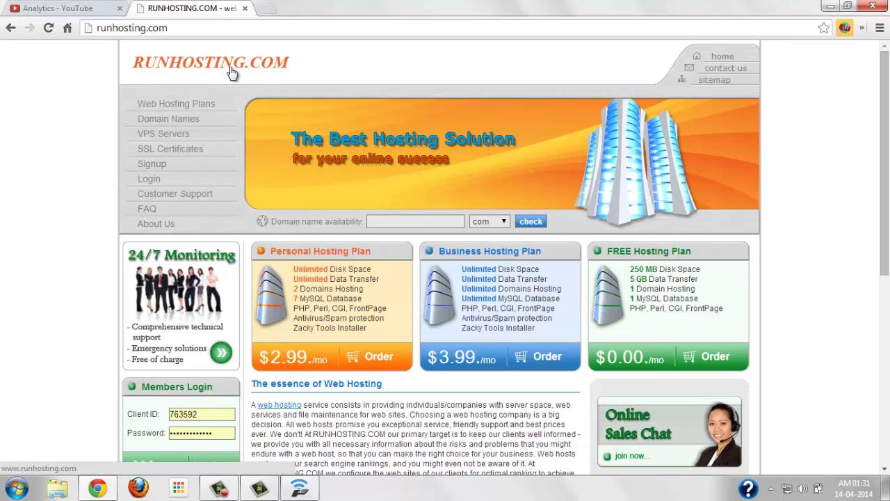
Log in at Members Login on runhosting.com with the filled-in Client ID and password
scroll(79, 200, down, 2)
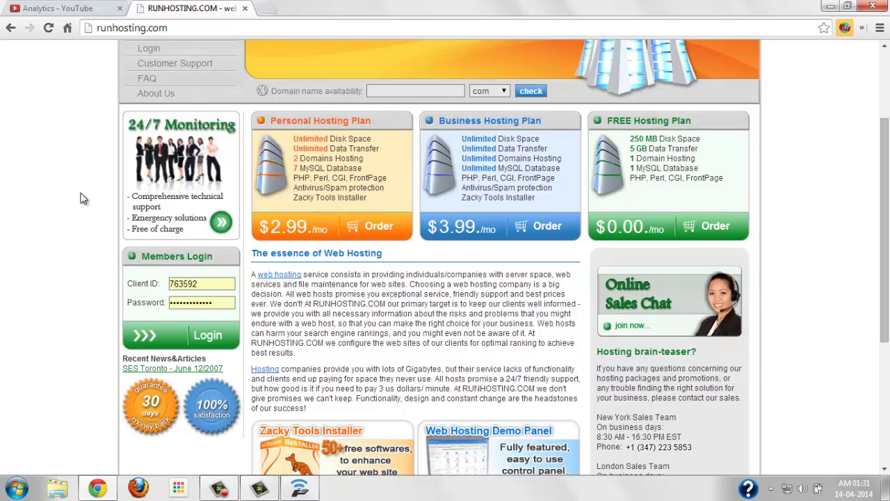
scroll(80, 200, up, 2)
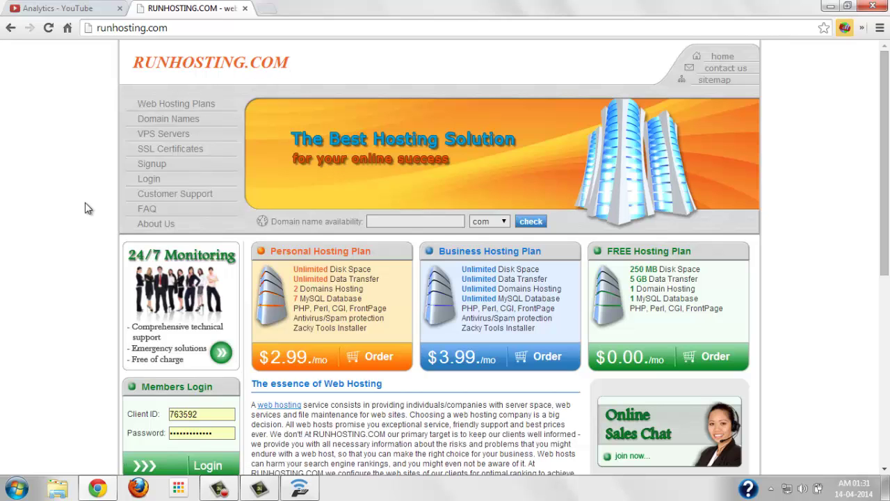
scroll(80, 214, down, 1)
scroll(77, 274, down, 1)
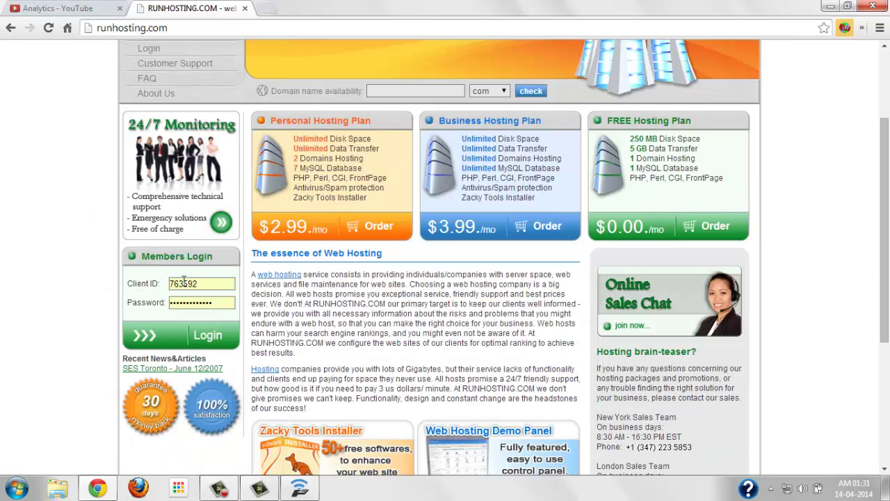
click(208, 336)
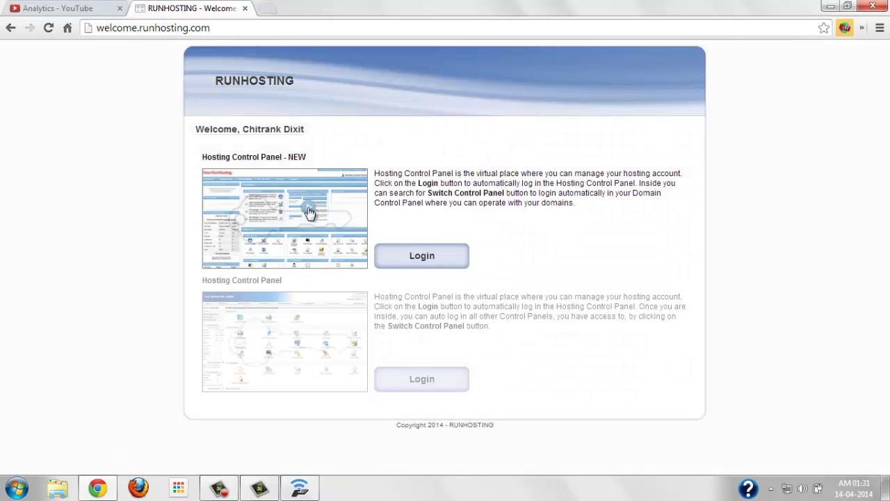
Open Hosting Control Panel - NEW and scroll through usage stats, Hosting Tools and Buy Services
click(415, 256)
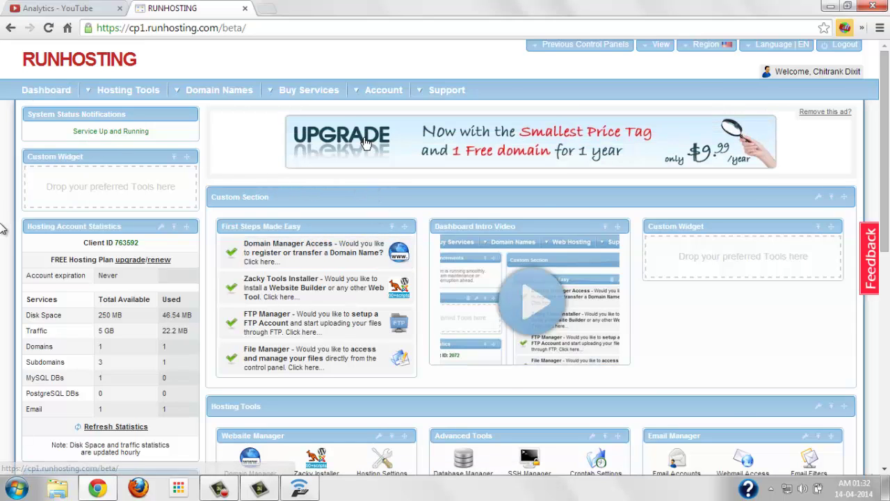
scroll(3, 229, down, 4)
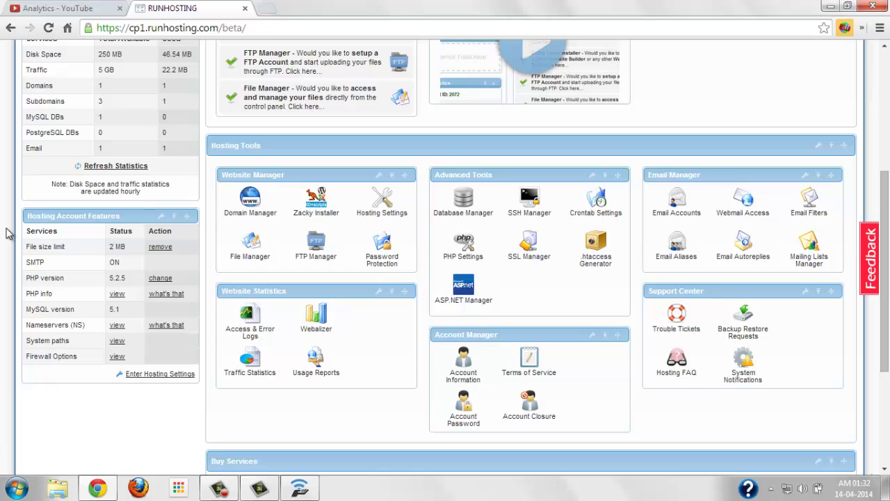
scroll(6, 233, down, 1)
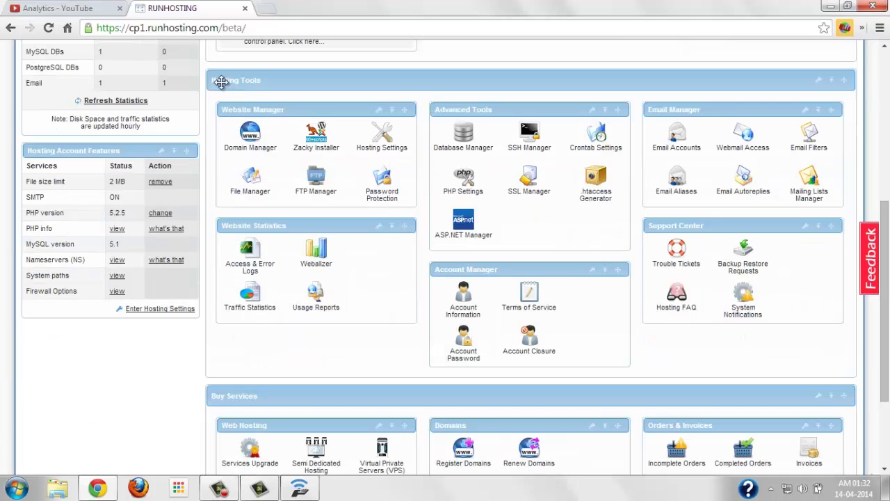
scroll(257, 387, down, 2)
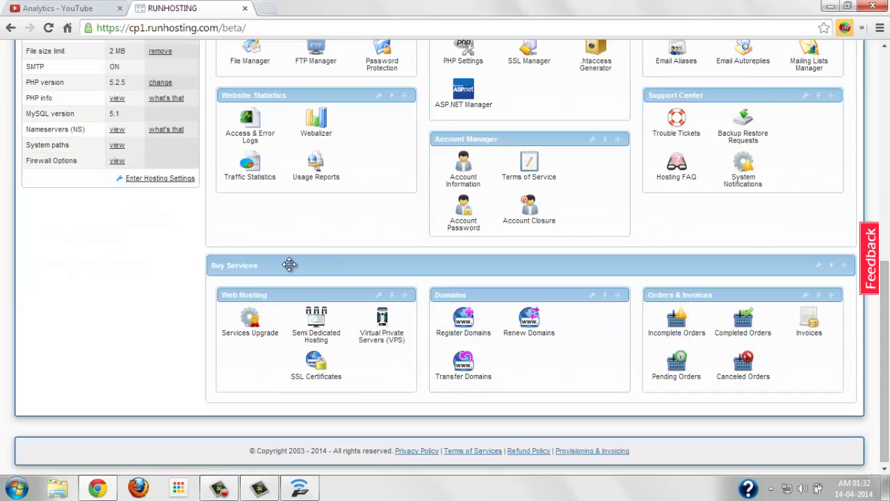
scroll(283, 301, up, 2)
scroll(276, 309, down, 1)
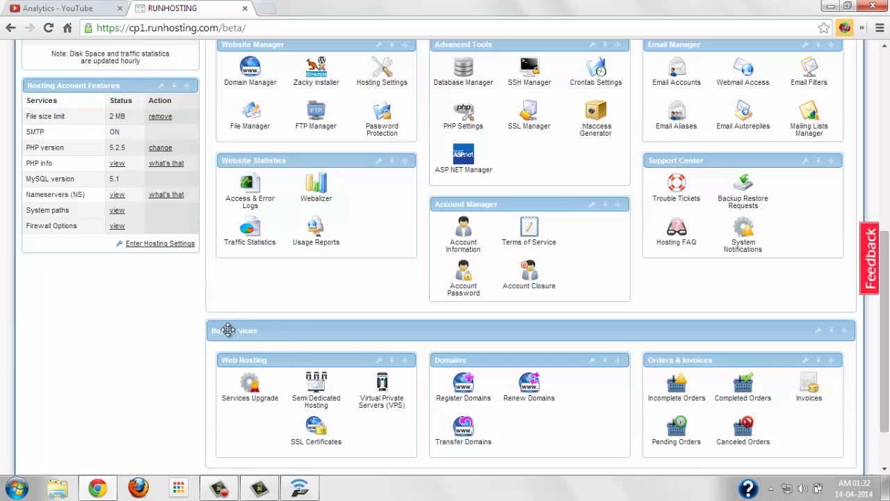
scroll(371, 330, up, 2)
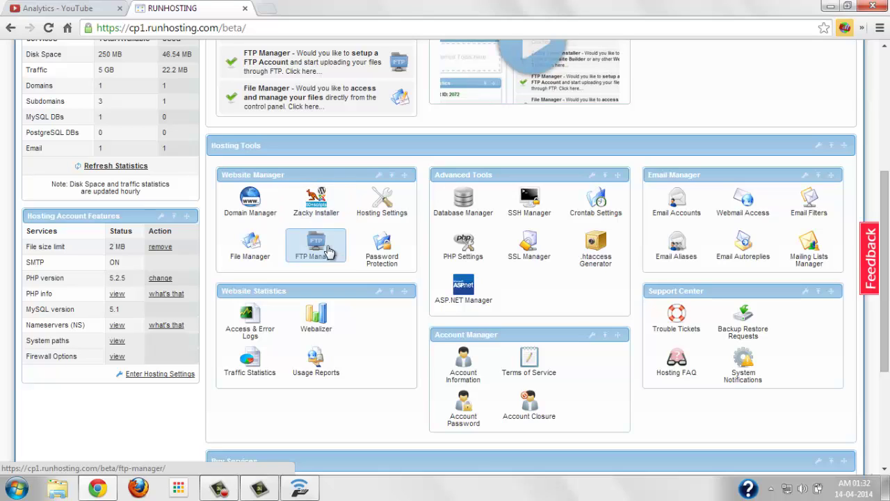
Launch Zacky Installer from Website Manager and select WordPress from the script list
click(320, 211)
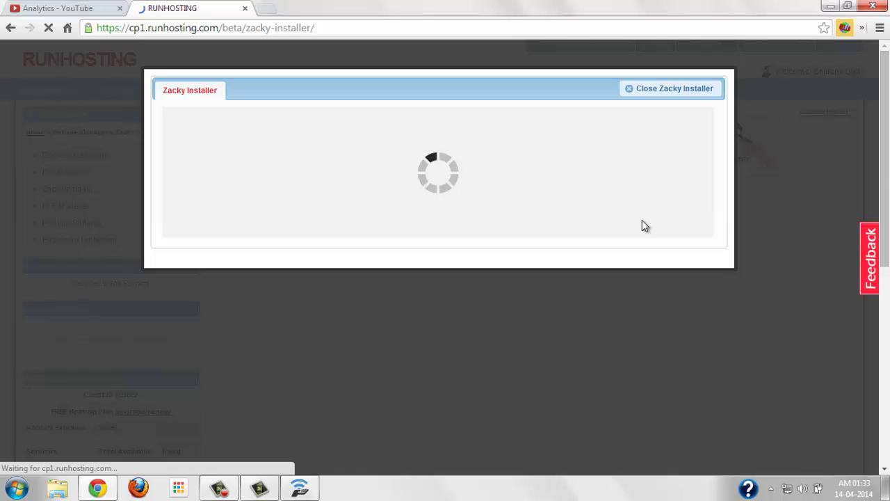
scroll(641, 220, down, 5)
scroll(642, 220, up, 5)
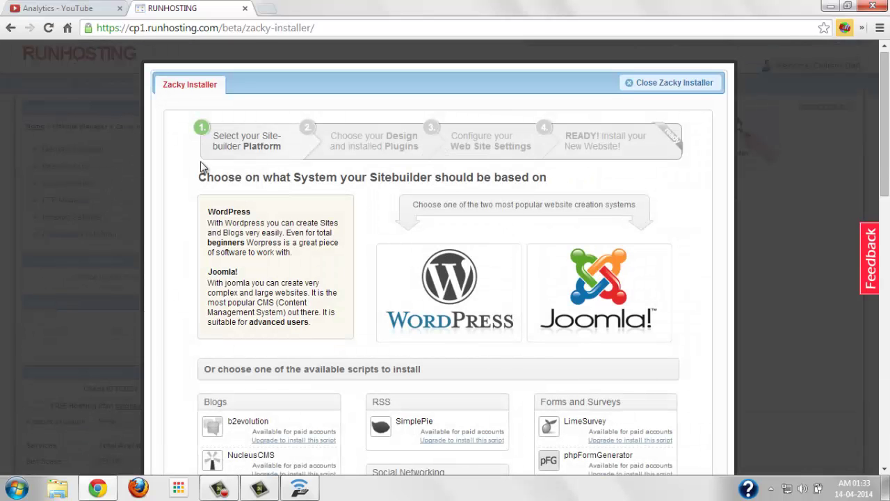
scroll(189, 190, up, 1)
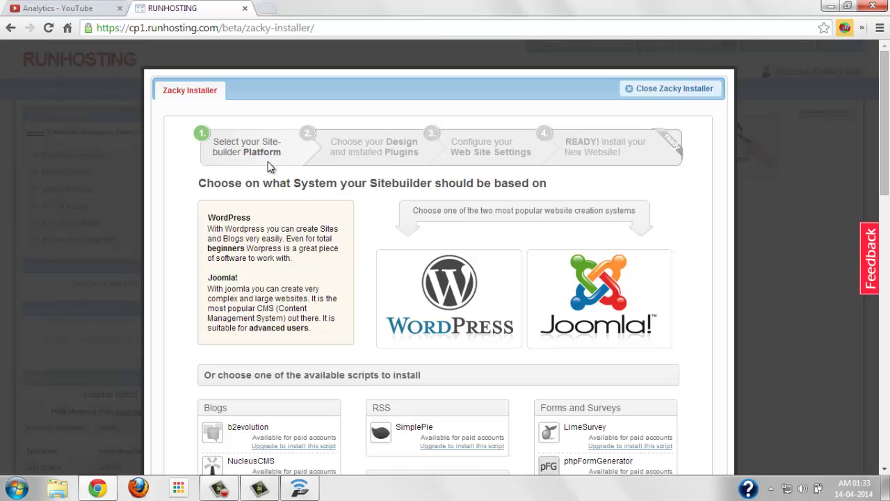
scroll(389, 267, down, 2)
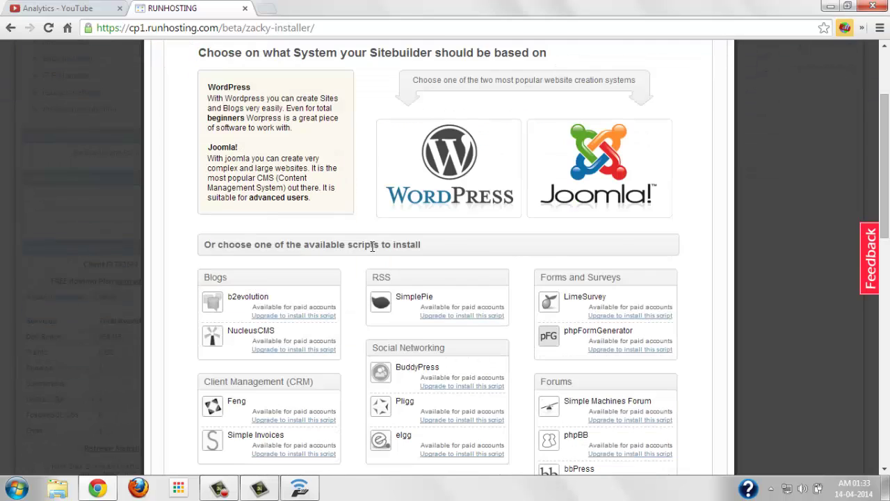
scroll(372, 252, up, 1)
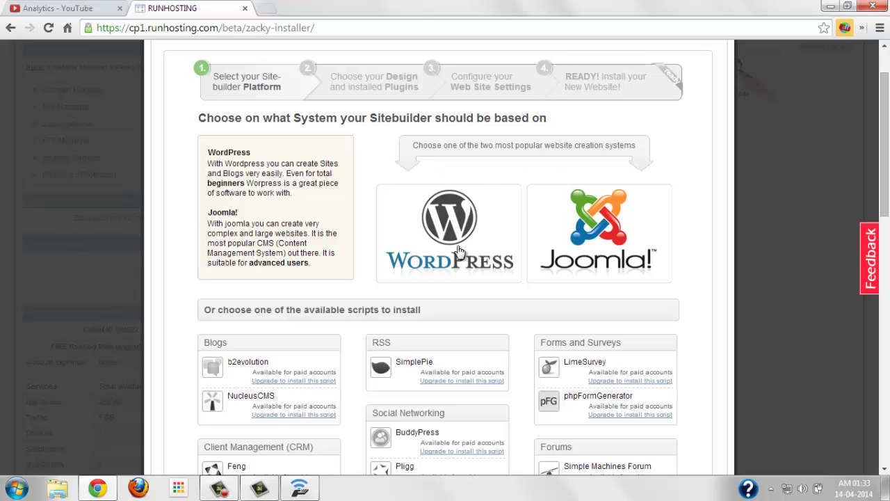
scroll(380, 310, down, 1)
scroll(345, 285, down, 1)
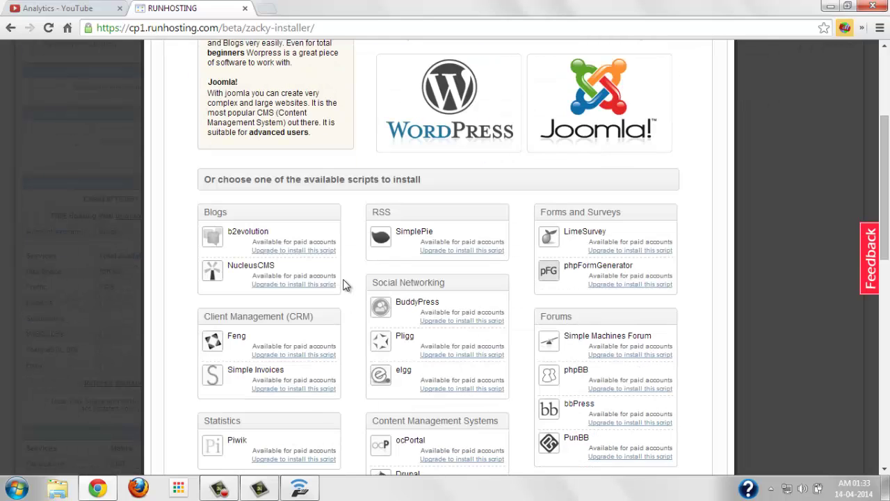
scroll(348, 281, down, 10)
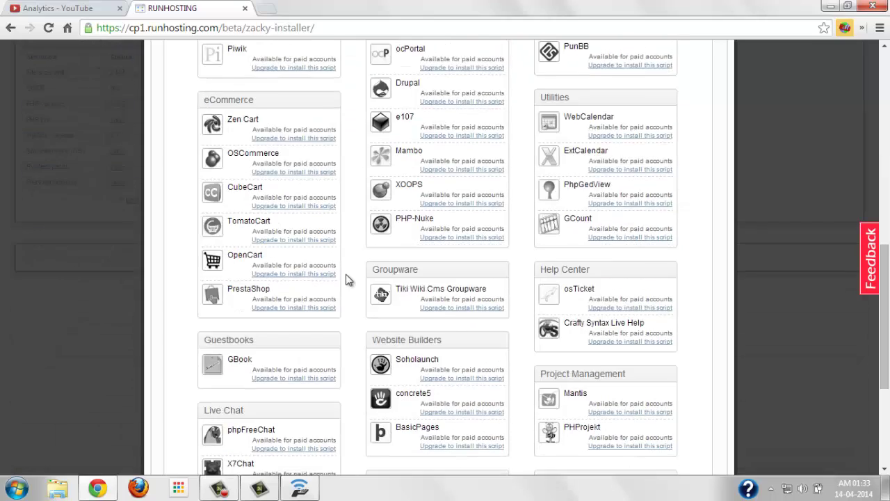
scroll(348, 280, up, 10)
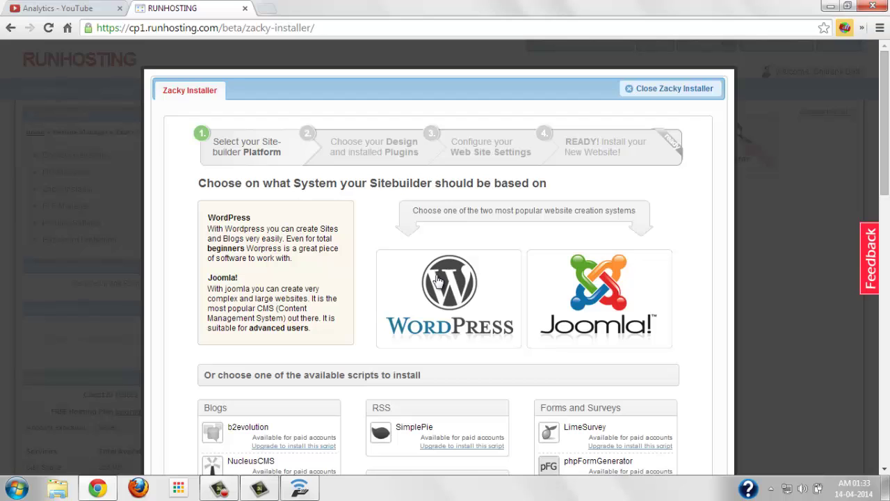
click(422, 280)
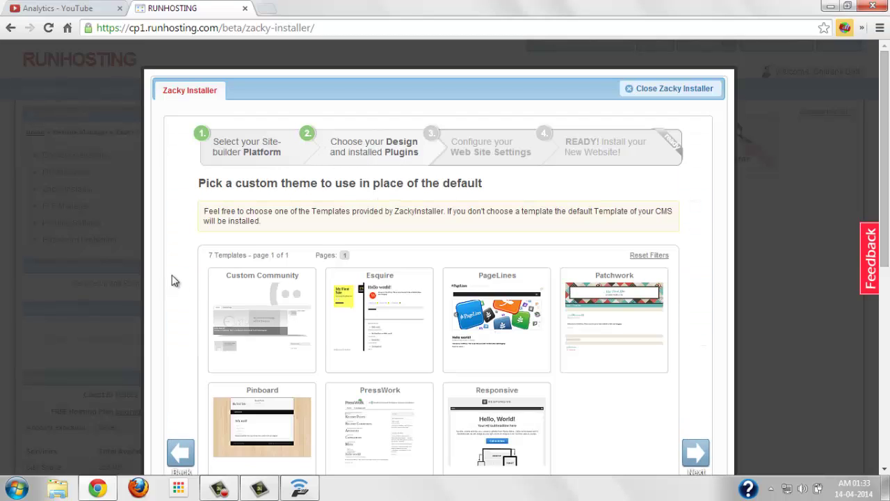
Select the Responsive template and continue past the plugin list with no plugins checked
scroll(172, 275, down, 2)
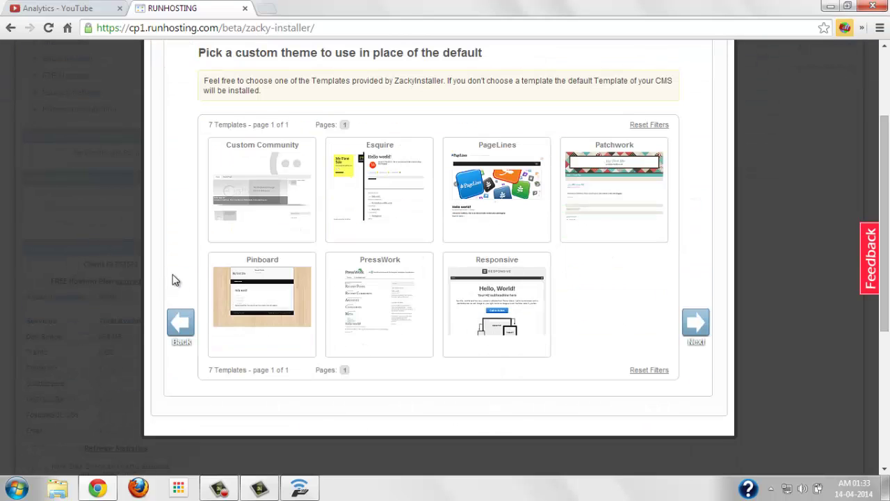
click(496, 285)
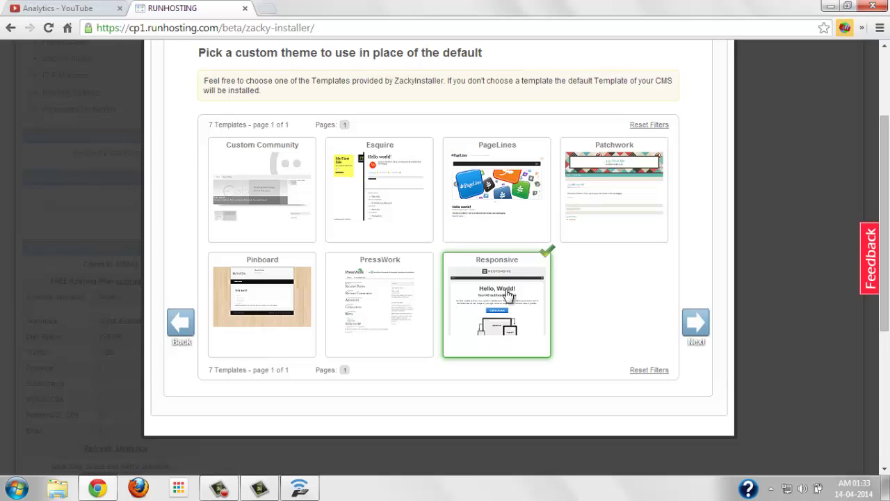
click(695, 324)
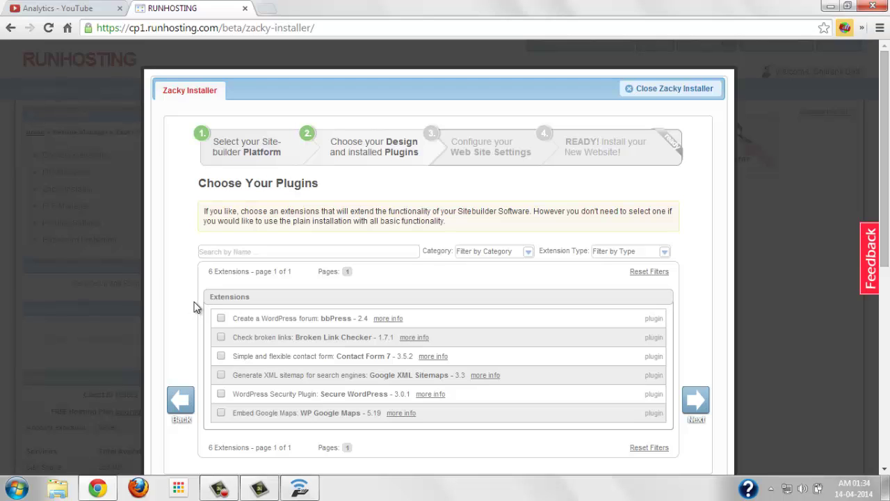
scroll(194, 307, down, 1)
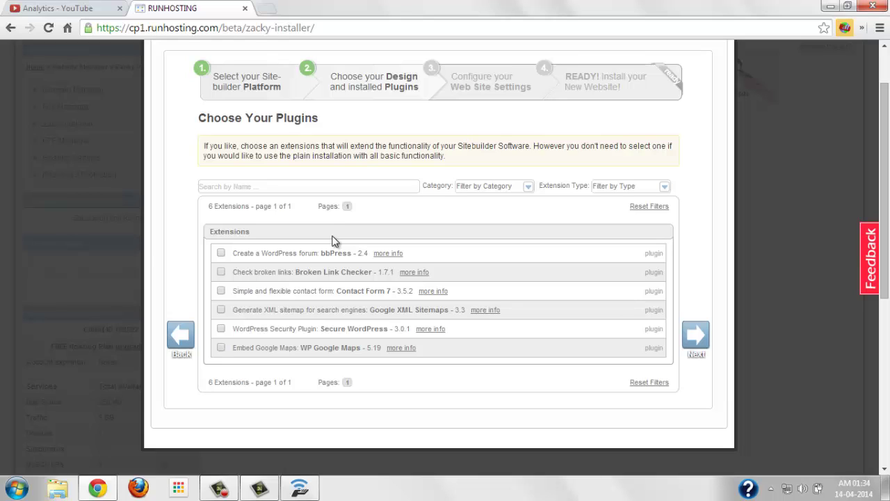
click(696, 338)
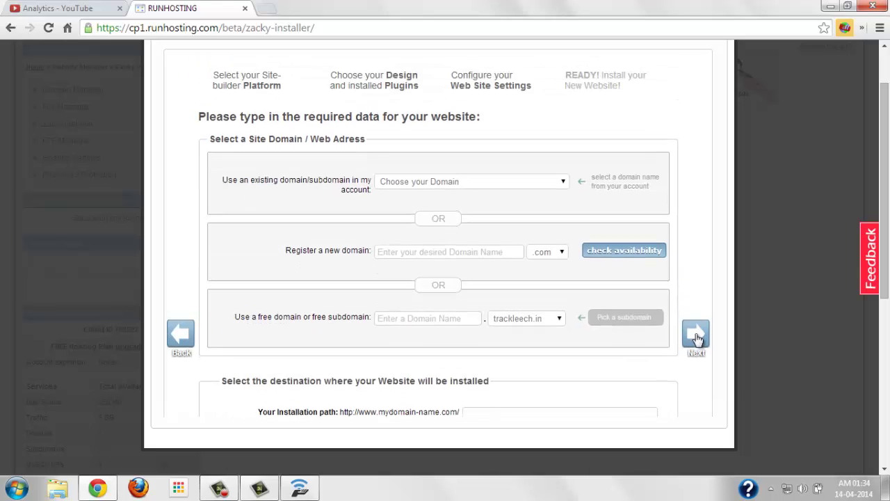
Pick the scienceontheweb.net subdomain from the 'Use an existing domain/subdomain' dropdown
scroll(399, 304, up, 1)
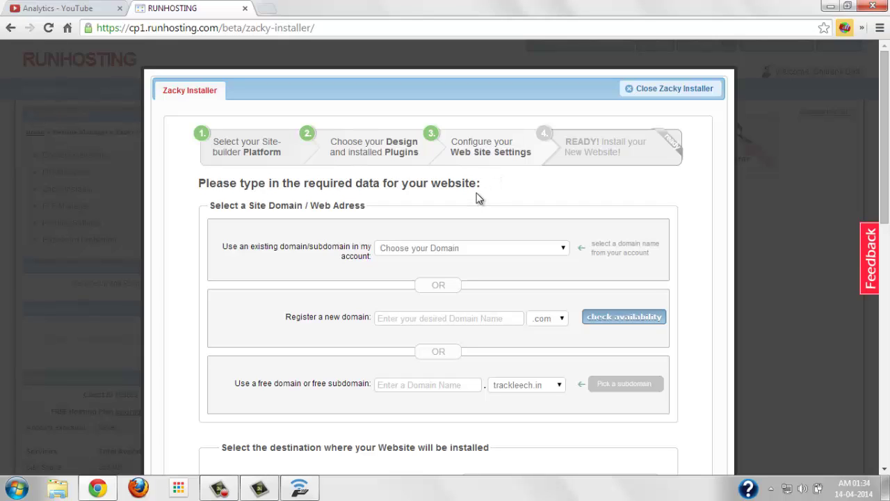
click(458, 248)
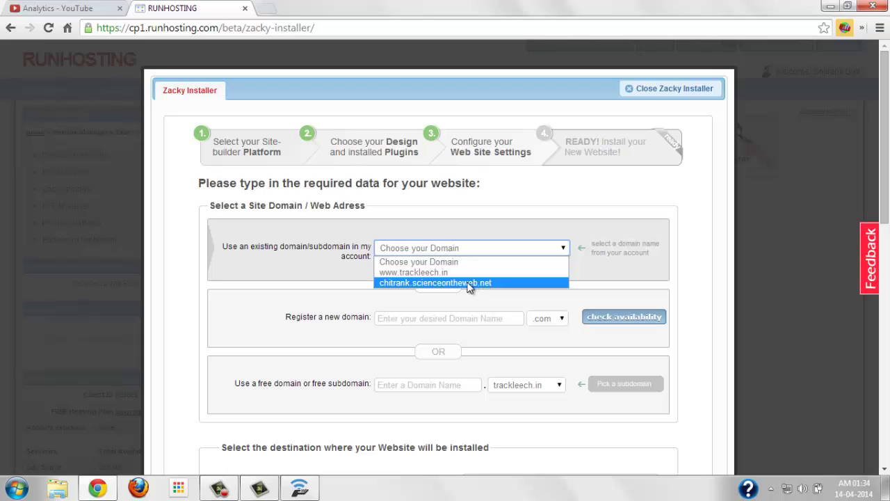
click(479, 283)
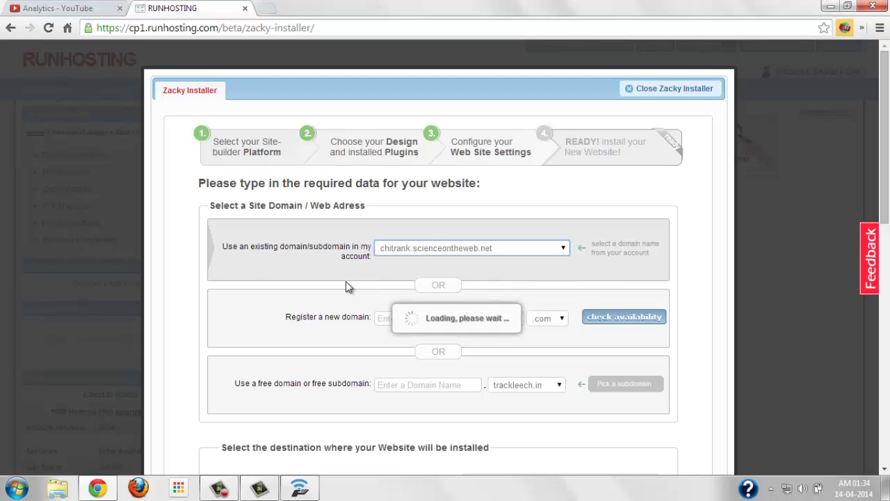
scroll(249, 282, down, 1)
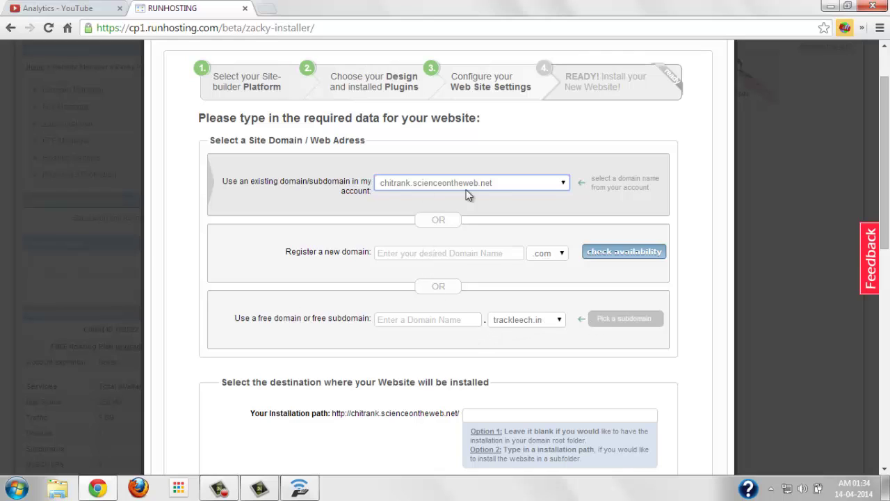
click(485, 206)
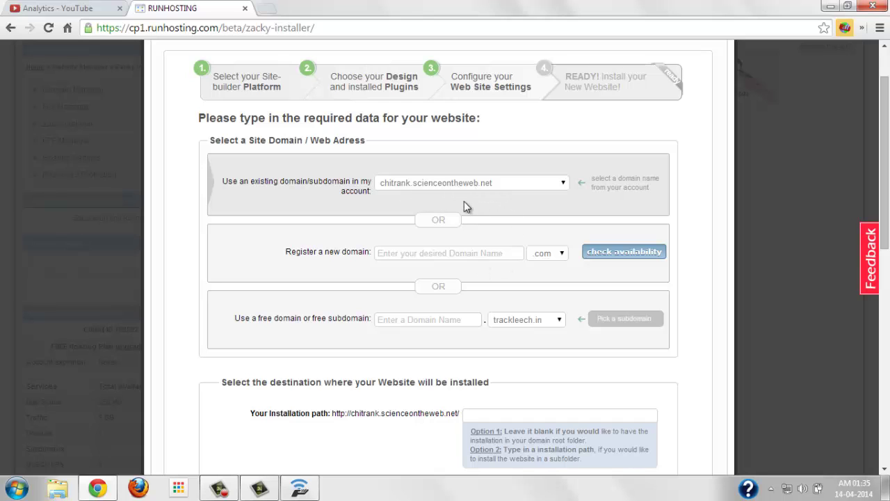
Clear the subdomain text from the Installation path field, leaving it empty
scroll(354, 243, down, 5)
scroll(363, 254, up, 4)
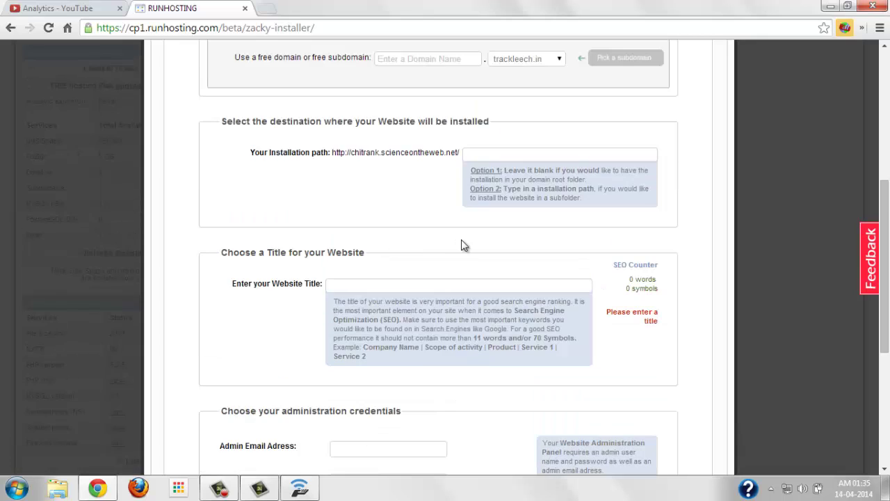
scroll(438, 233, up, 2)
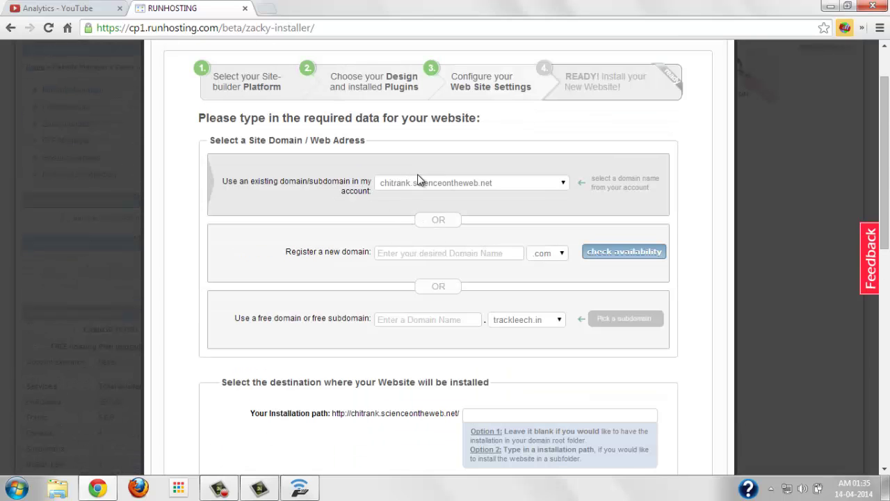
scroll(484, 201, down, 3)
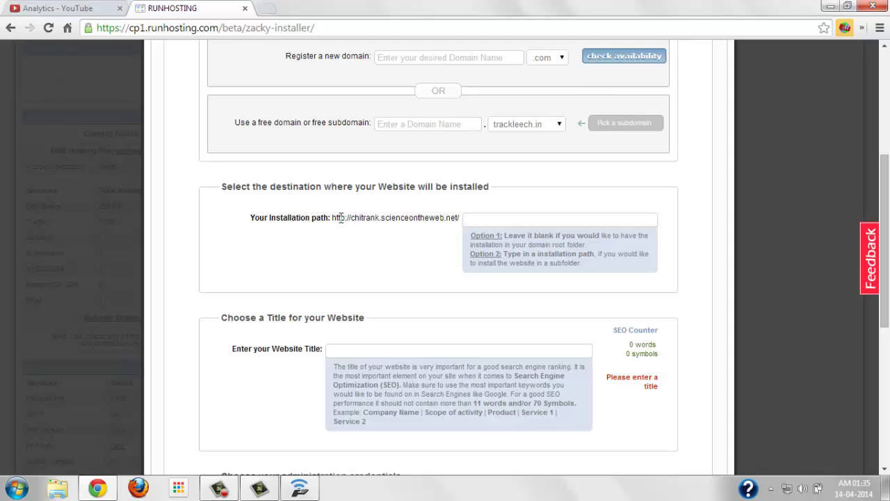
click(492, 217)
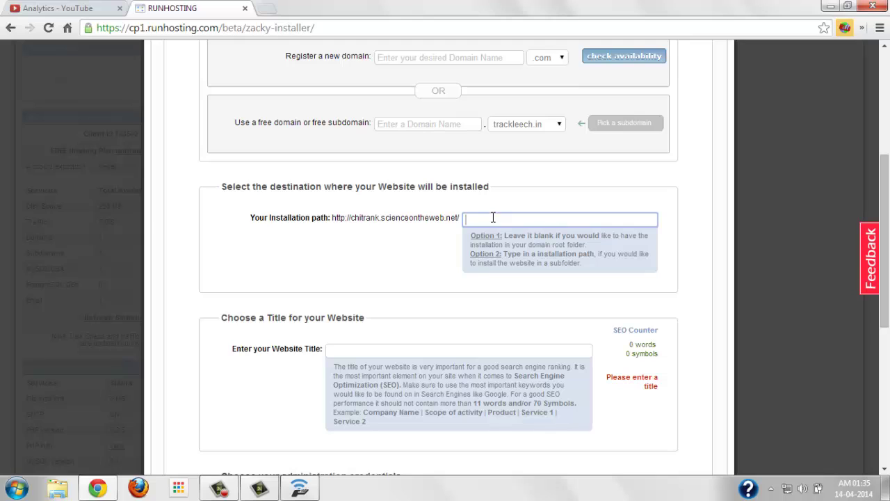
drag(350, 217, 408, 217)
click(409, 218)
drag(350, 217, 459, 217)
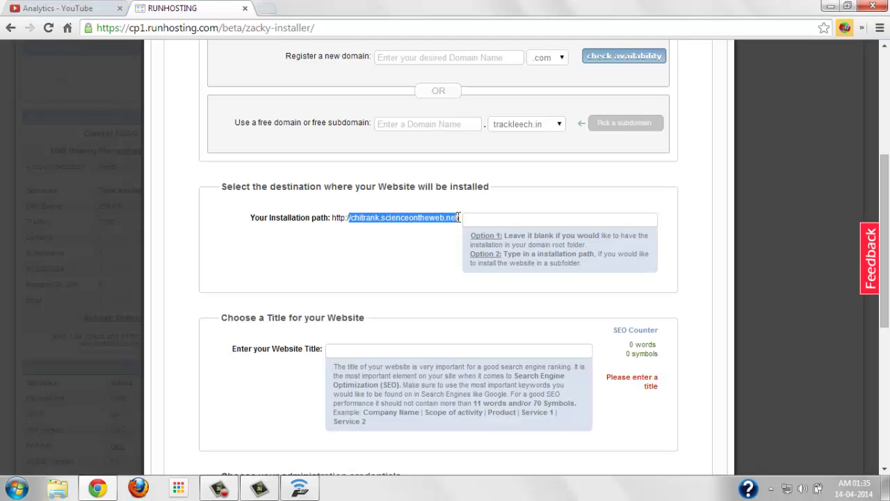
click(427, 232)
scroll(388, 341, down, 1)
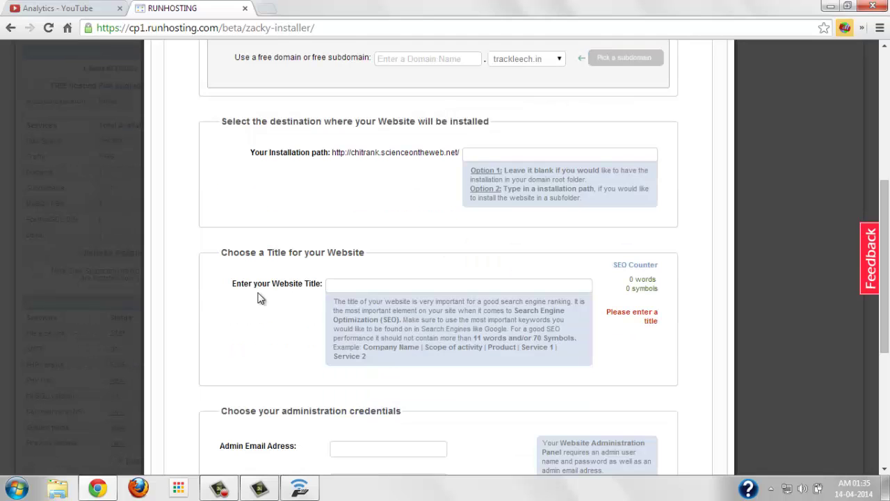
Enter 'Testing Wordpress' as the Website Title
click(358, 285)
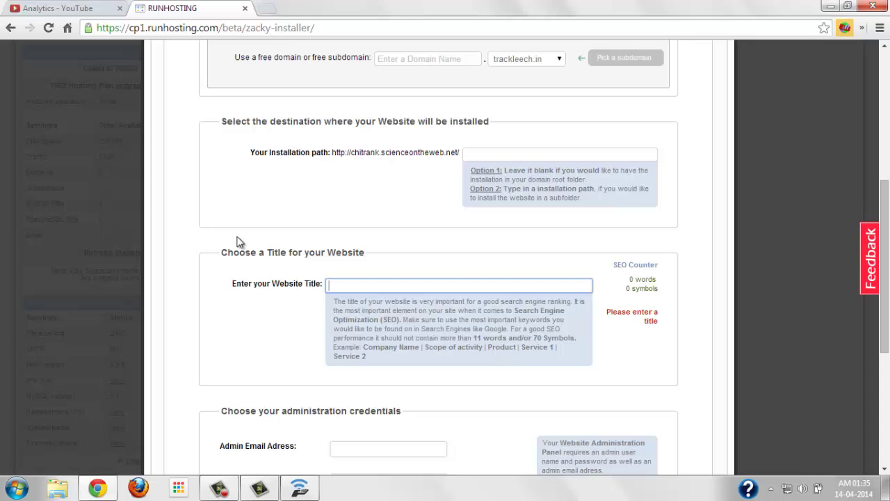
scroll(237, 241, down, 1)
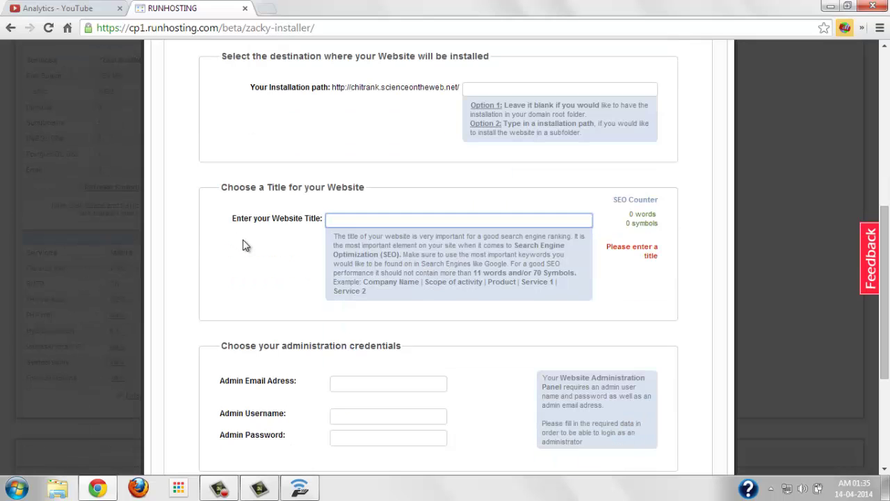
text(Testing )
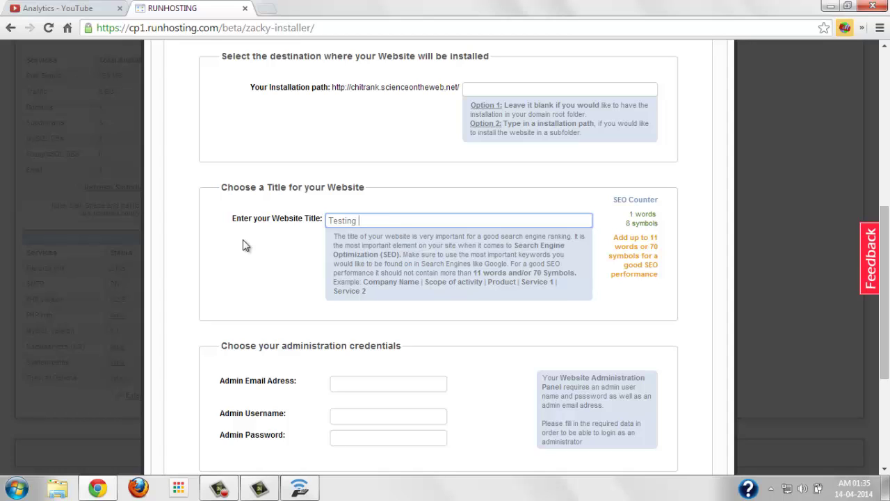
text(Wordpress)
scroll(243, 244, down, 1)
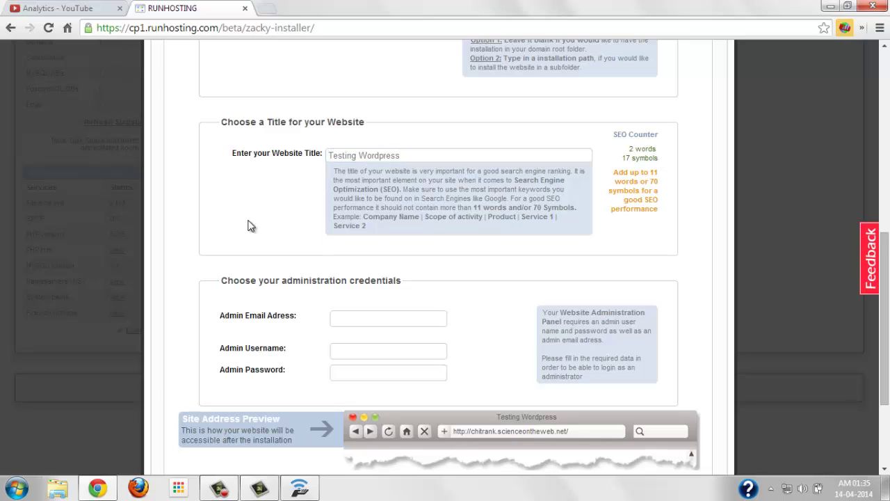
Fill in the admin e-mail, admin username and admin password fields
click(378, 317)
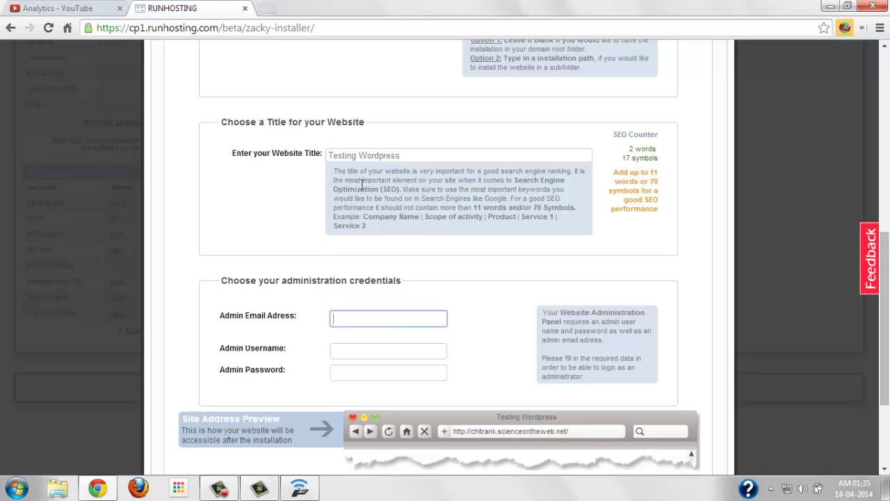
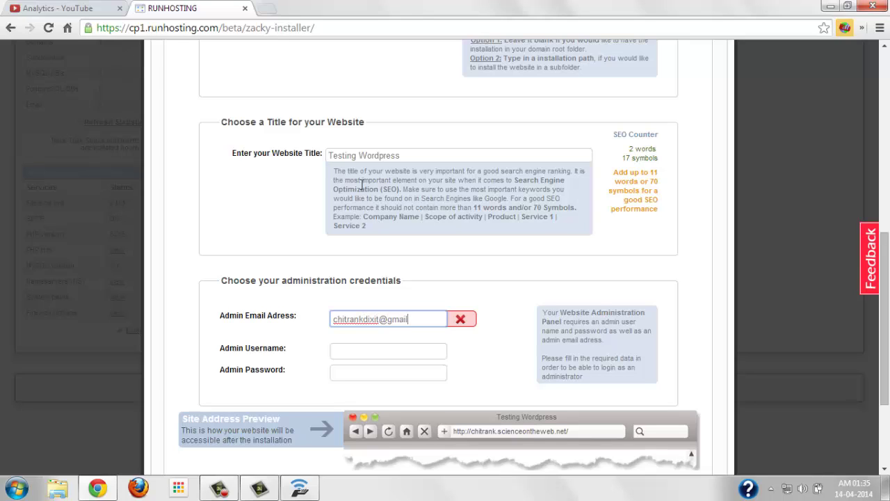
key(Tab)
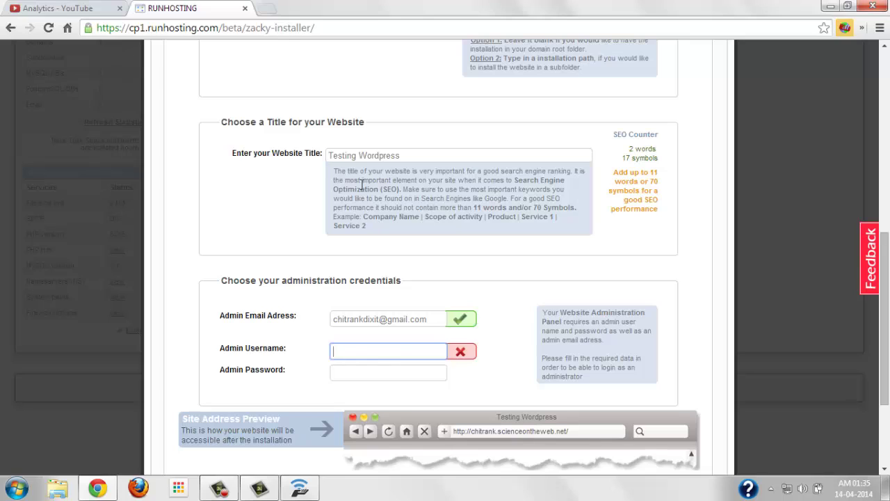
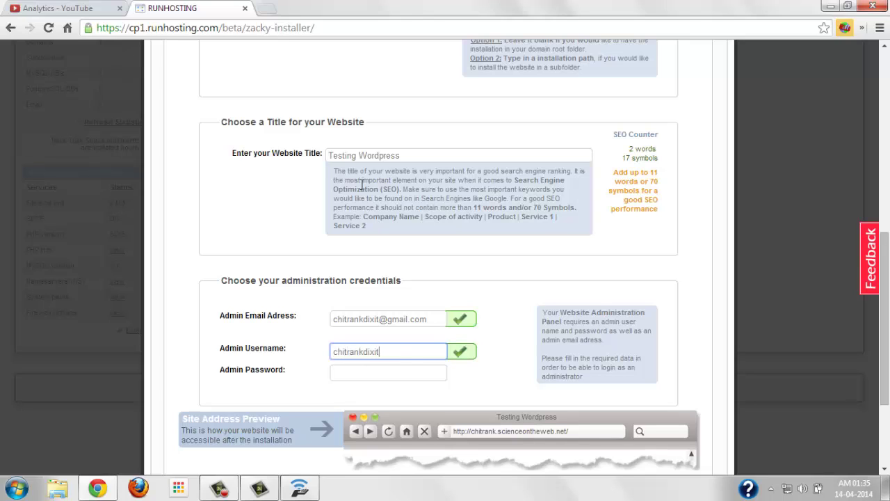
key(Tab)
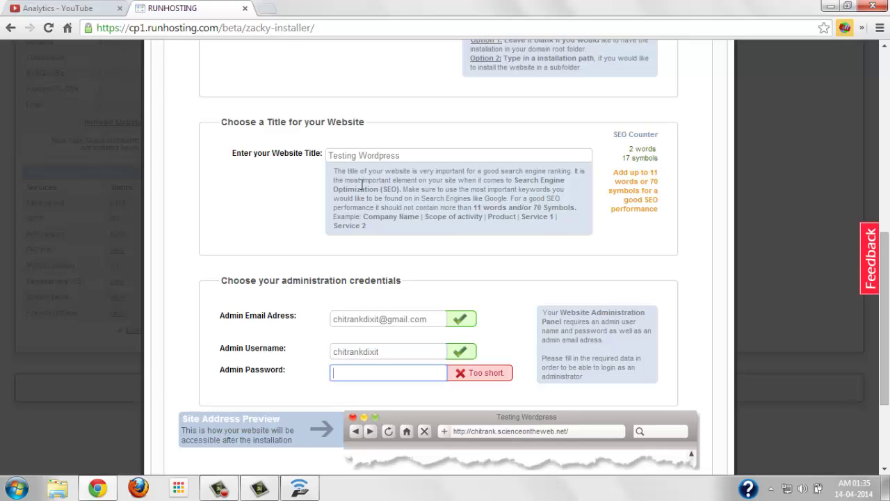
text(••••••••)
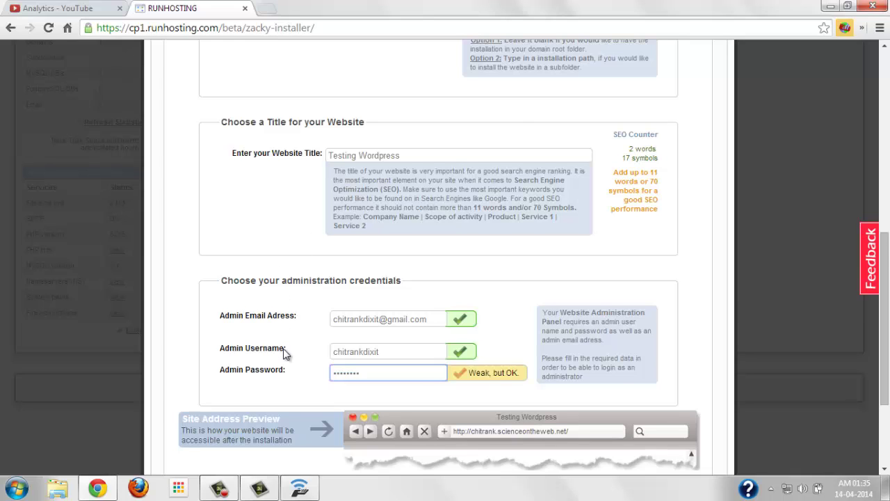
scroll(285, 353, down, 2)
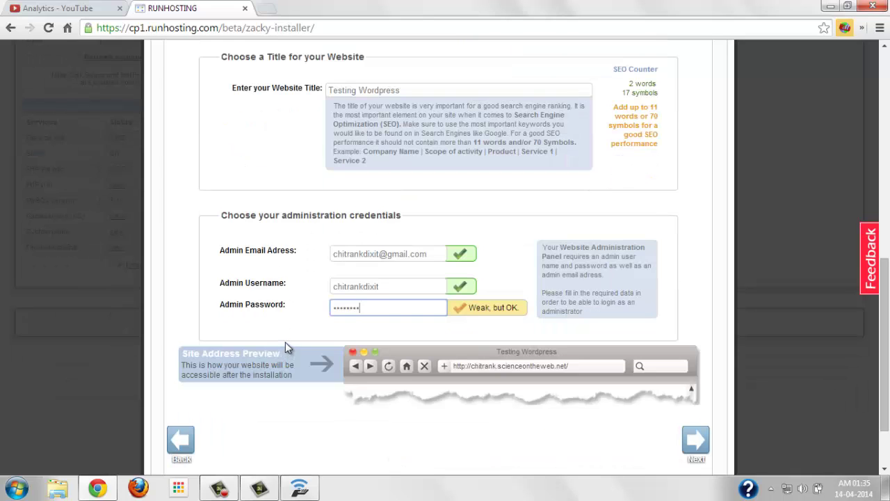
Recheck the admin fields and continue to the installation summary
click(435, 257)
click(437, 286)
click(437, 303)
scroll(284, 313, down, 2)
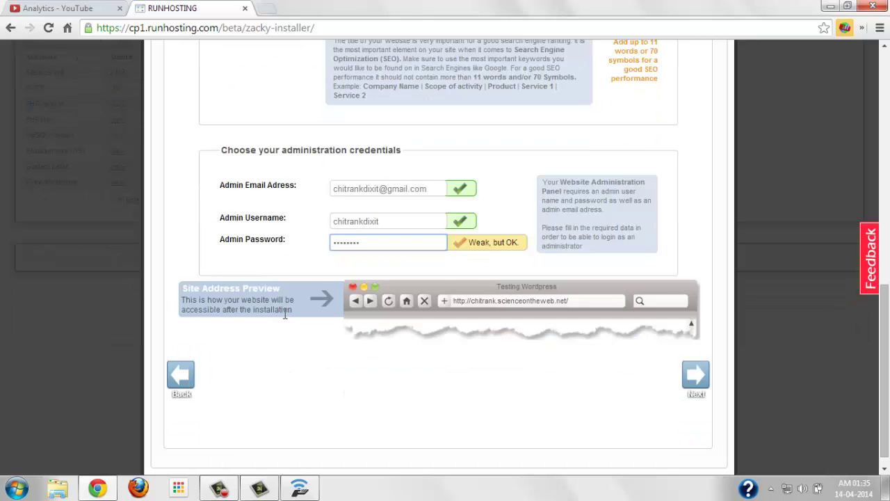
scroll(285, 317, up, 8)
scroll(288, 319, down, 8)
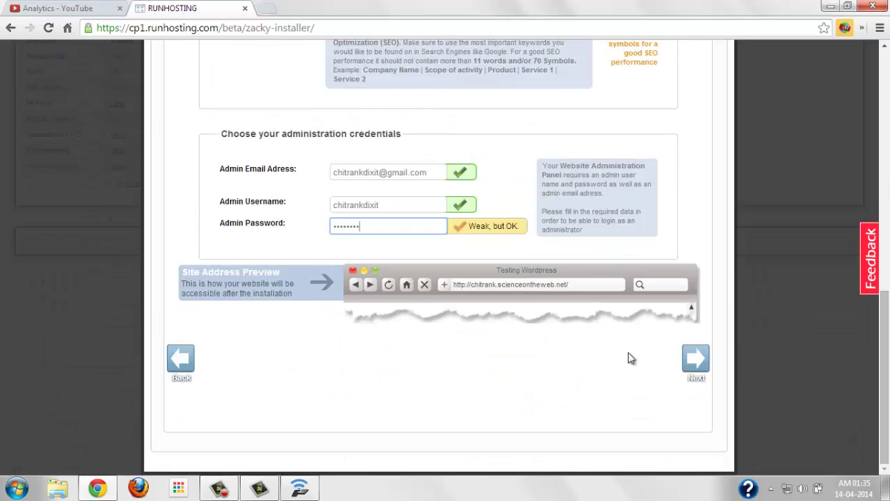
click(695, 359)
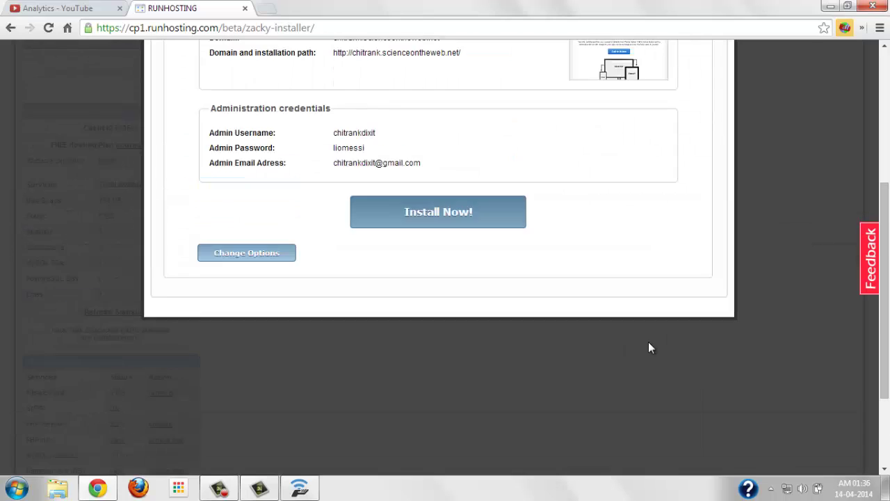
Review the Overview page and start the WordPress installation with Install Now!
scroll(472, 283, down, 2)
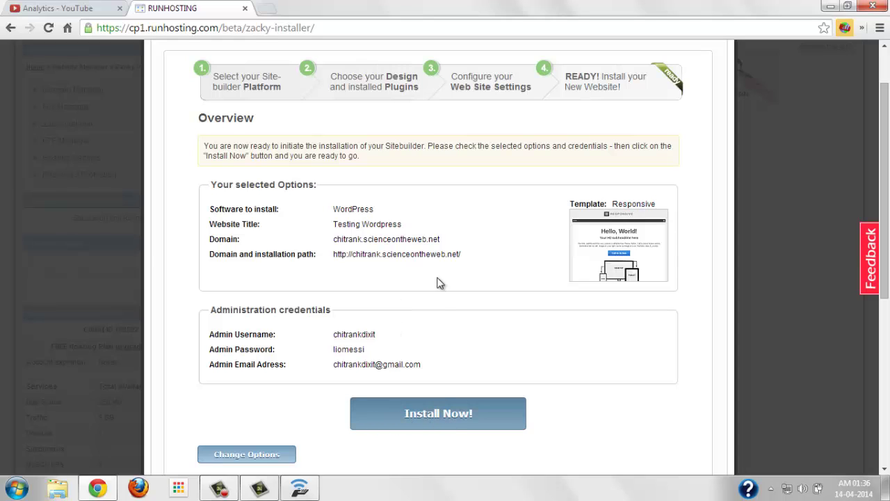
click(420, 414)
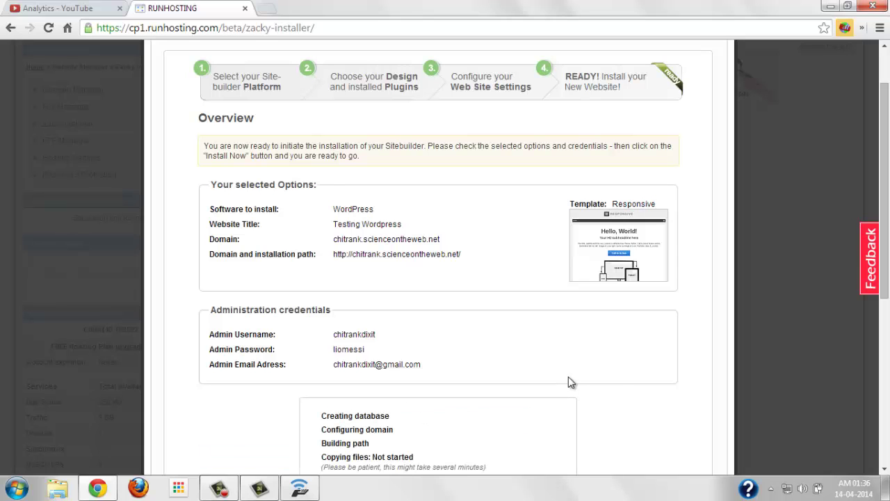
Wait for database creation, domain setup, path building, file copying and email sending to finish
scroll(618, 376, down, 2)
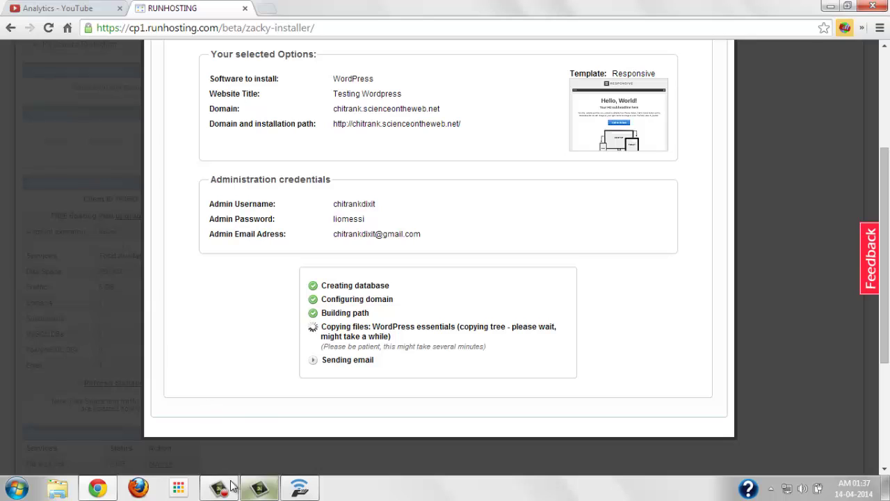
mouse_move(221, 480)
click(227, 403)
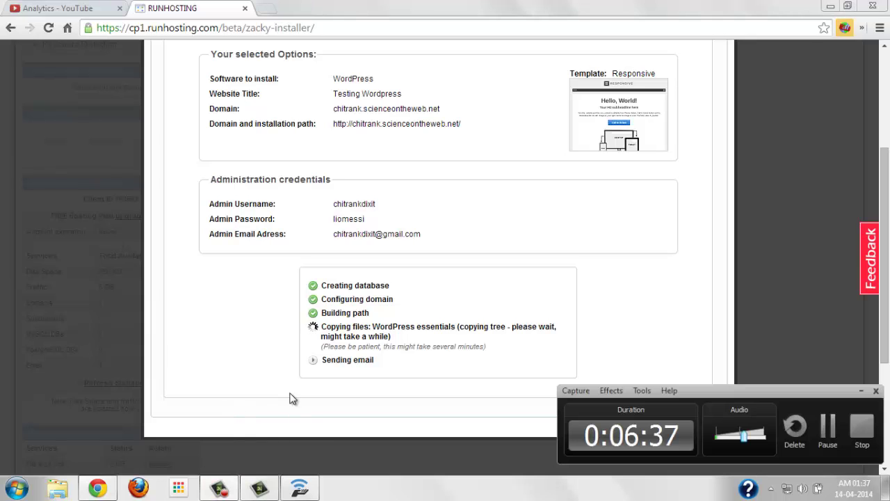
click(827, 428)
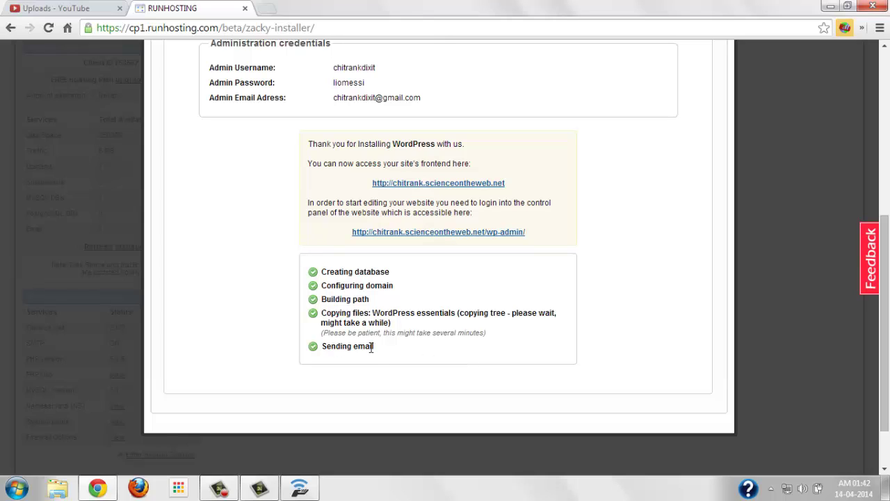
Open the new site's frontend link in a new browser tab and switch to that tab
scroll(265, 302, up, 1)
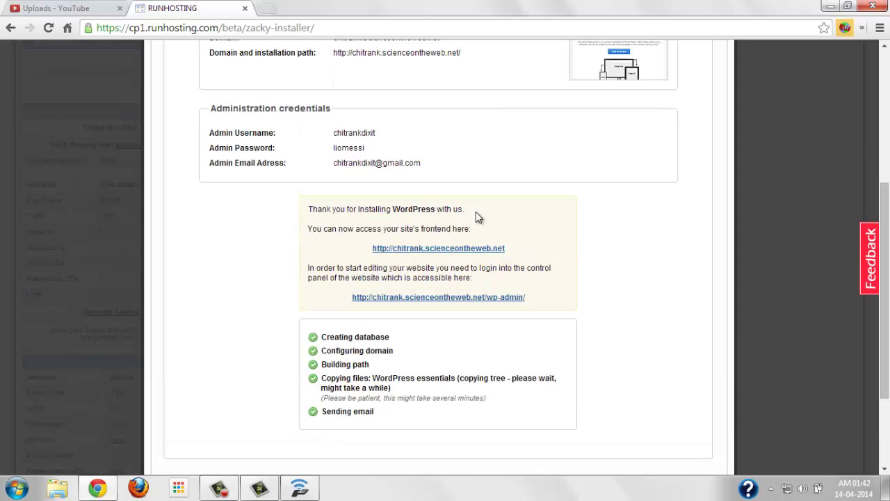
right_click(422, 249)
click(435, 256)
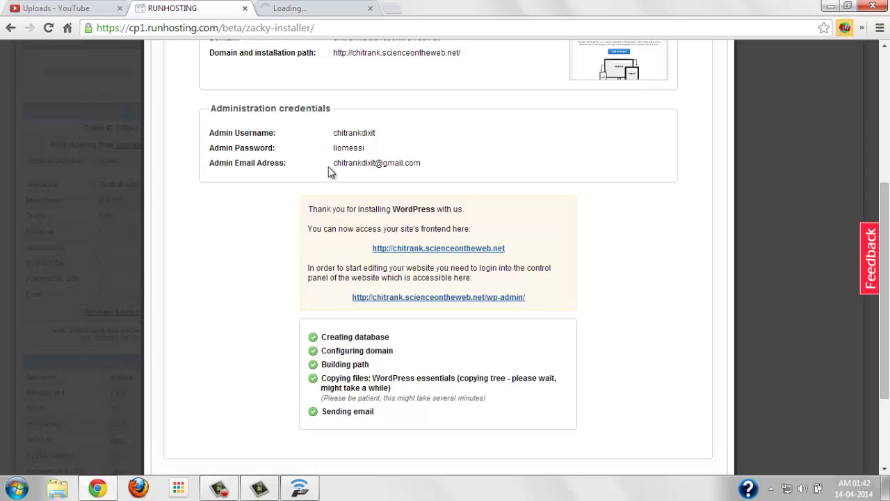
click(277, 6)
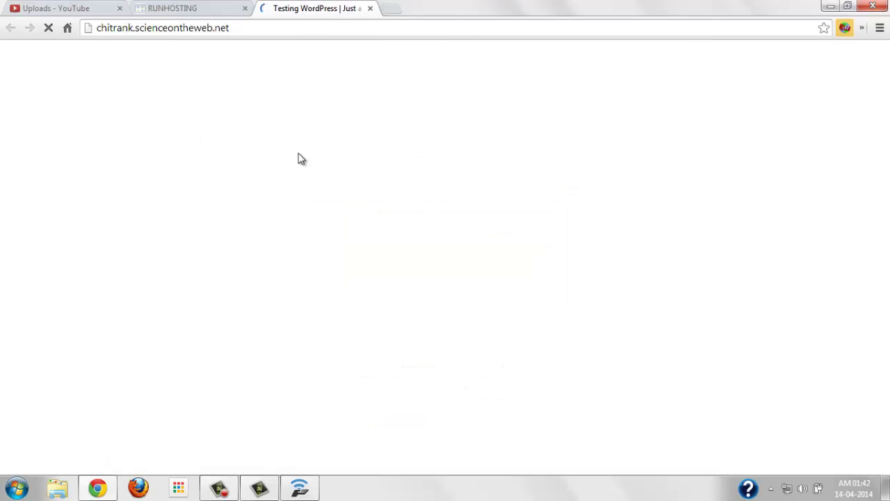
Scroll the Responsive 'Hello, World!' homepage, then return to the RUNHOSTING installer tab
scroll(303, 239, down, 2)
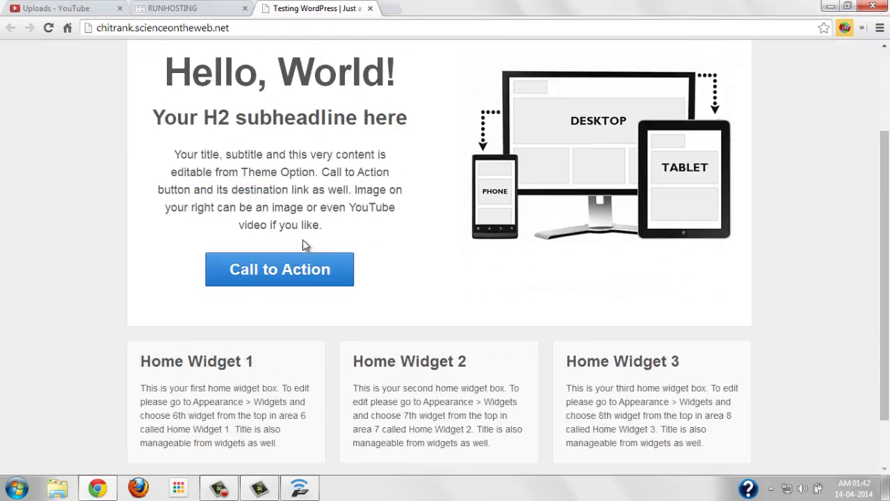
scroll(304, 236, up, 2)
scroll(376, 236, down, 3)
scroll(398, 252, up, 3)
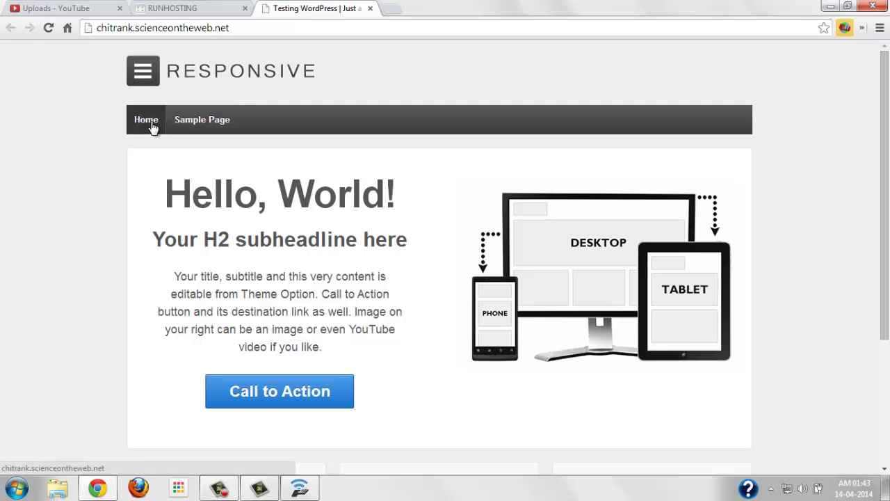
click(173, 8)
Open the site's wp-admin link in a new tab and switch to that login page
scroll(312, 269, down, 1)
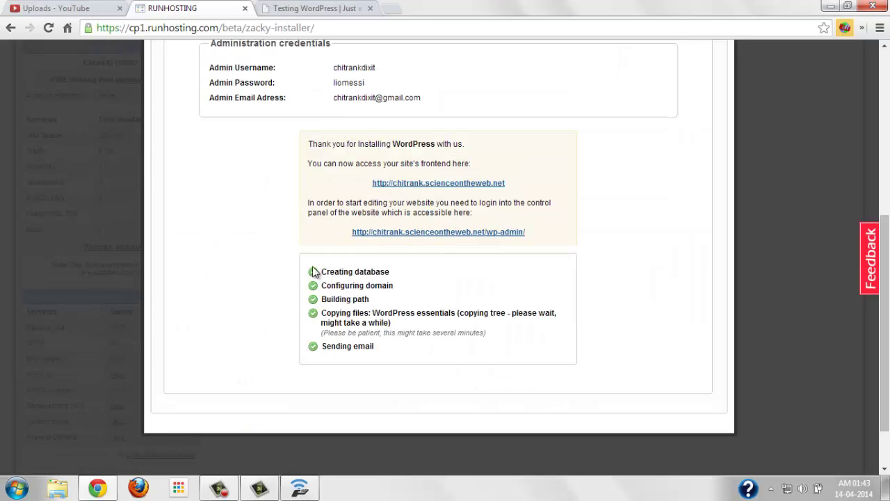
right_click(415, 238)
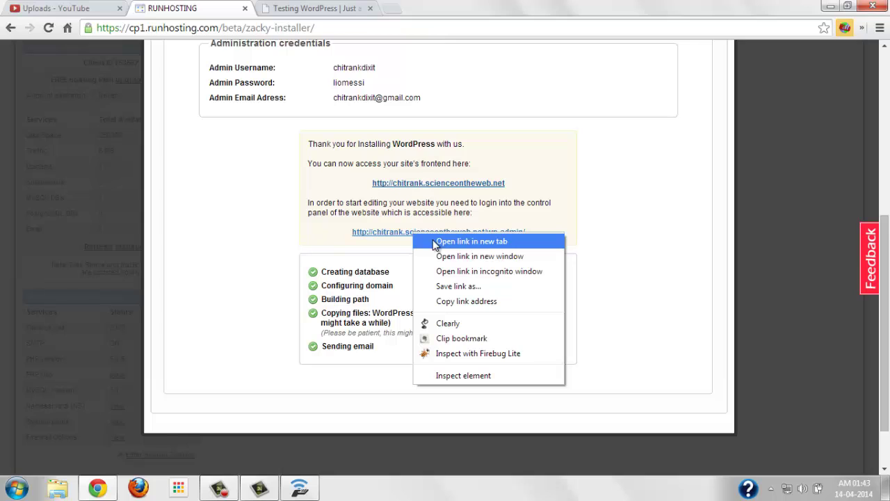
click(434, 243)
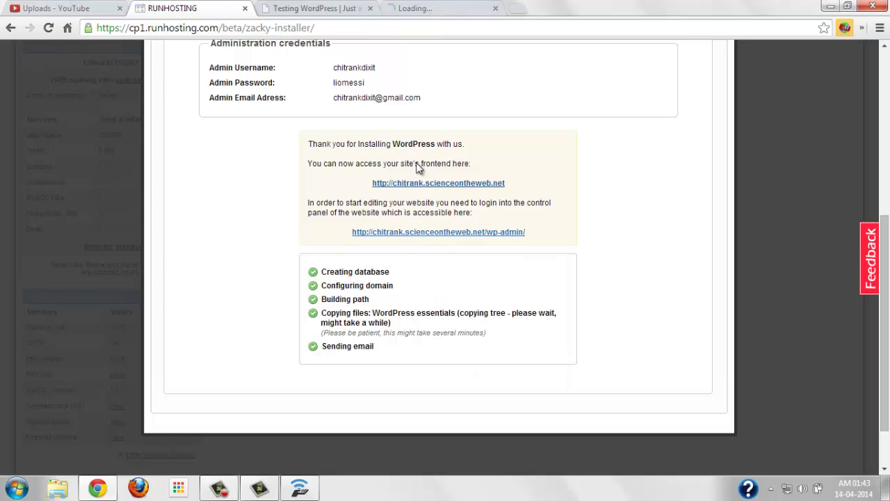
click(410, 10)
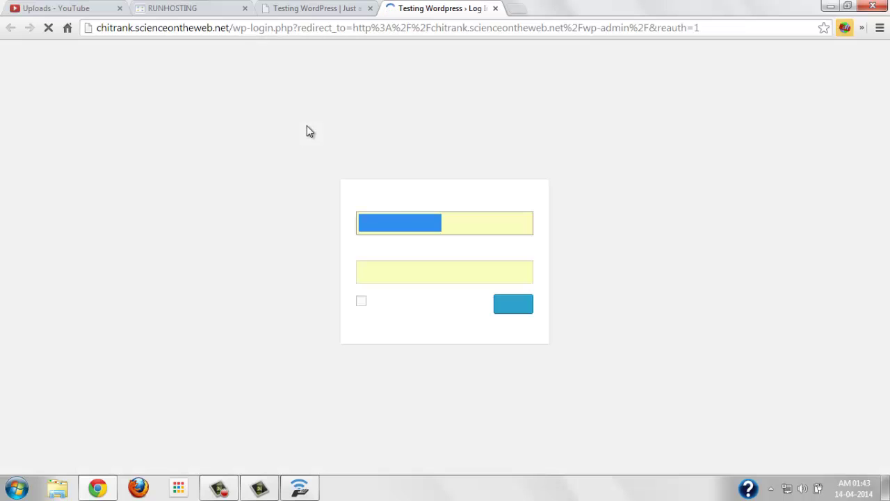
Log in to WordPress admin with the autofilled credentials and Remember Me ticked
click(473, 224)
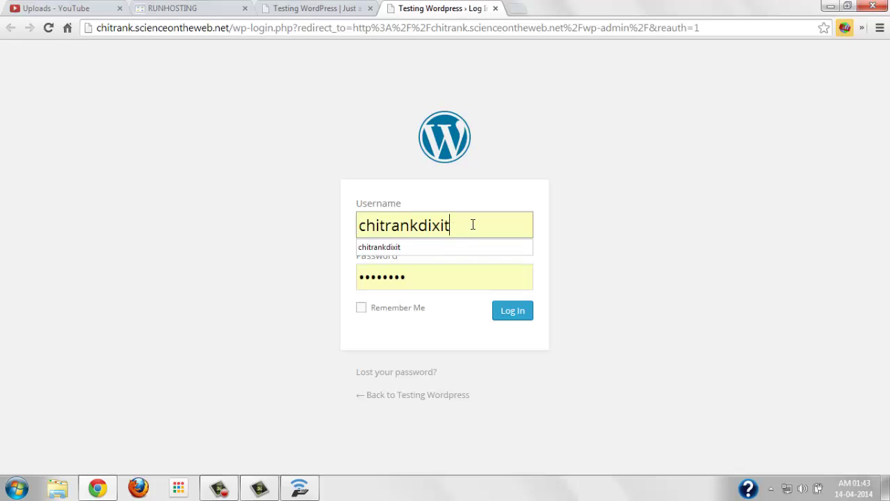
click(455, 278)
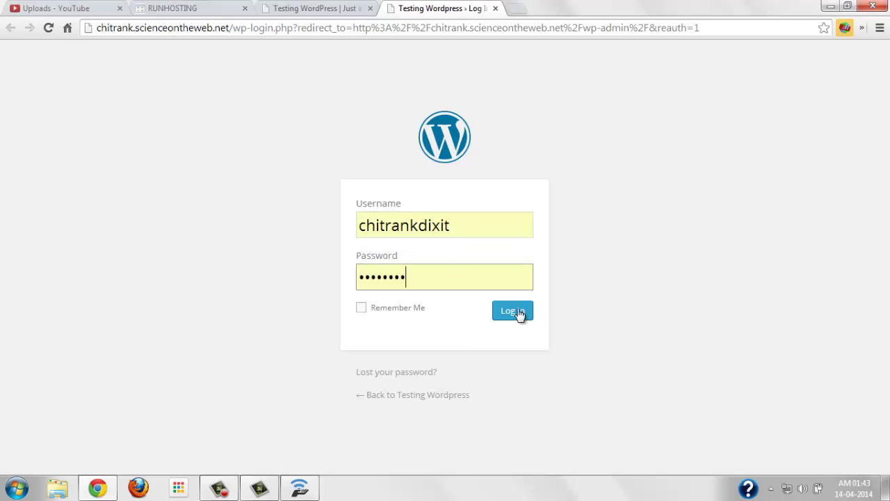
click(392, 310)
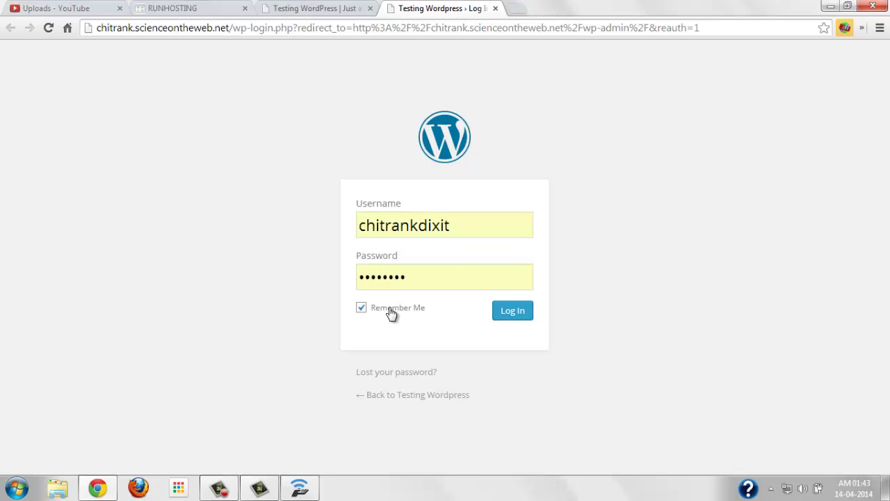
click(511, 313)
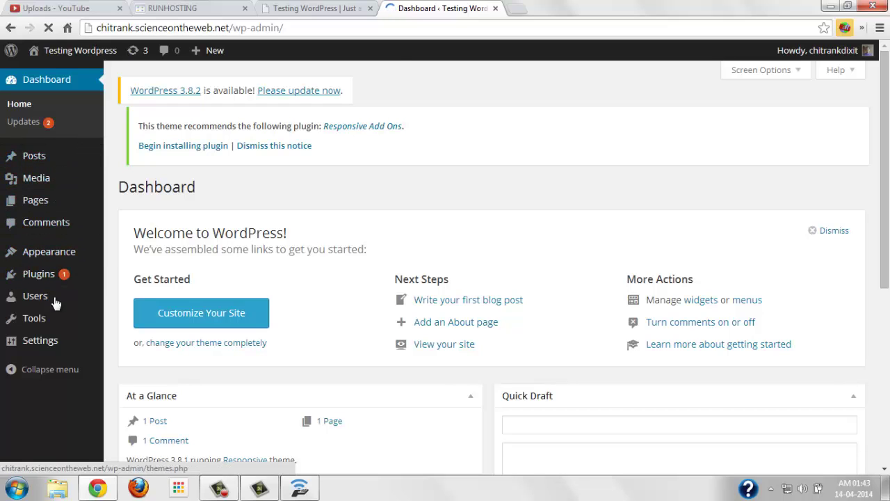
Look over the WordPress Dashboard, then switch back to the installer tab
scroll(53, 319, down, 5)
scroll(55, 322, up, 5)
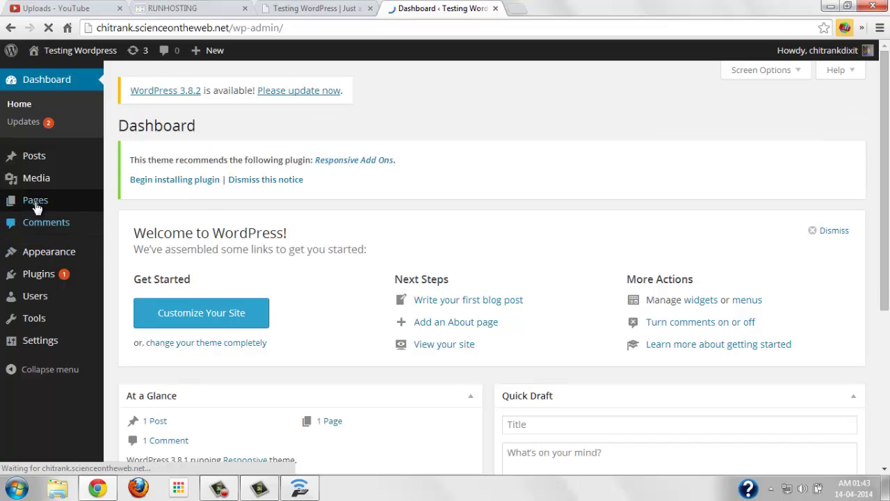
mouse_move(39, 182)
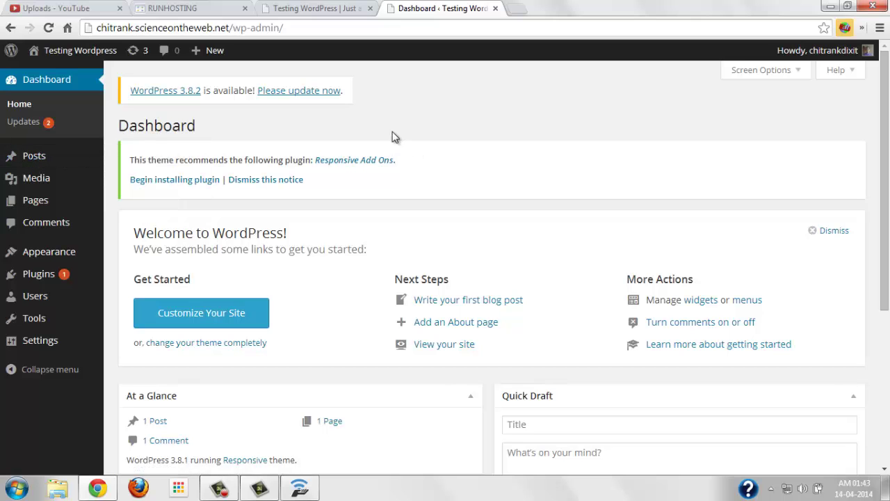
scroll(476, 163, down, 3)
scroll(465, 167, up, 3)
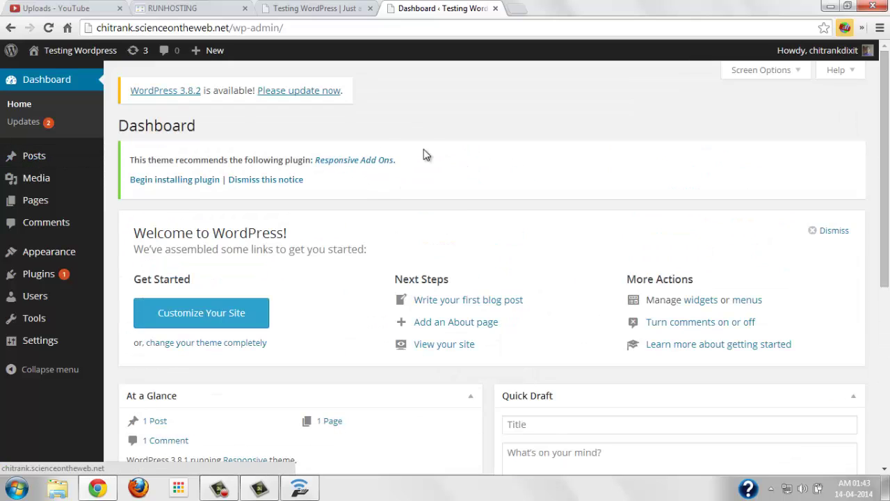
click(315, 8)
Copy the installer's thank-you text with the site and wp-admin links, then start a new browser tab
click(209, 8)
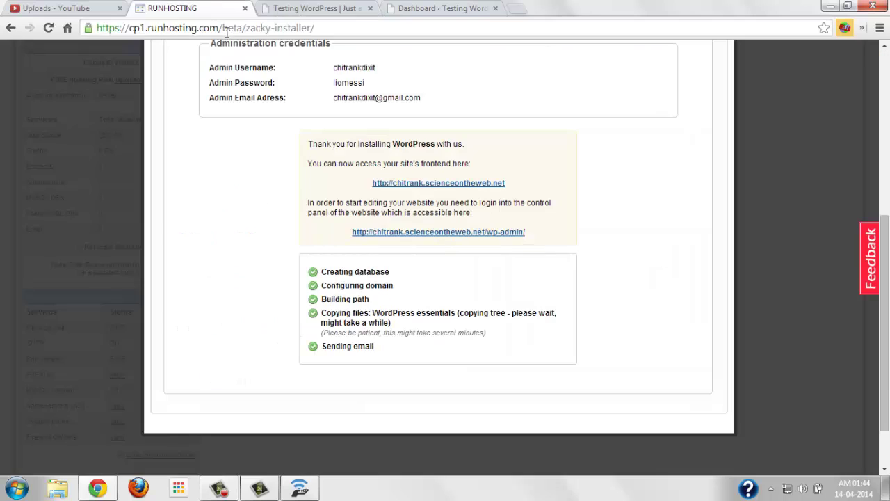
scroll(243, 264, up, 2)
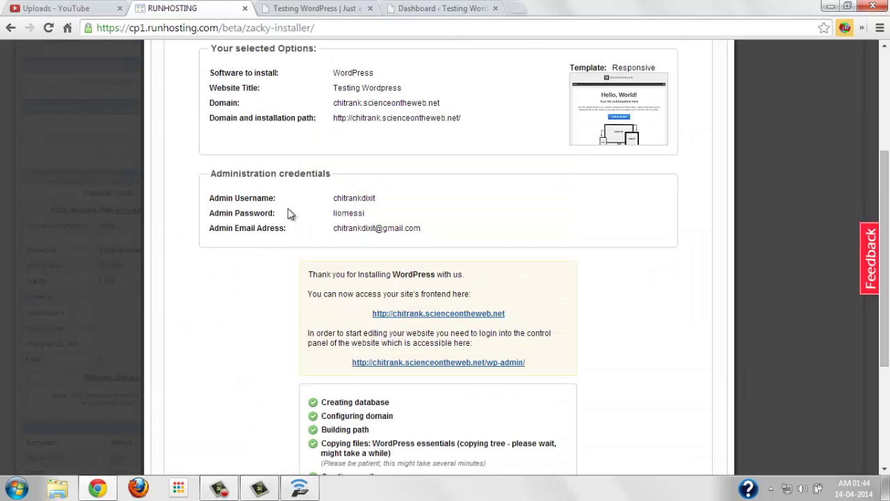
triple_click(308, 274)
drag(407, 289, 535, 365)
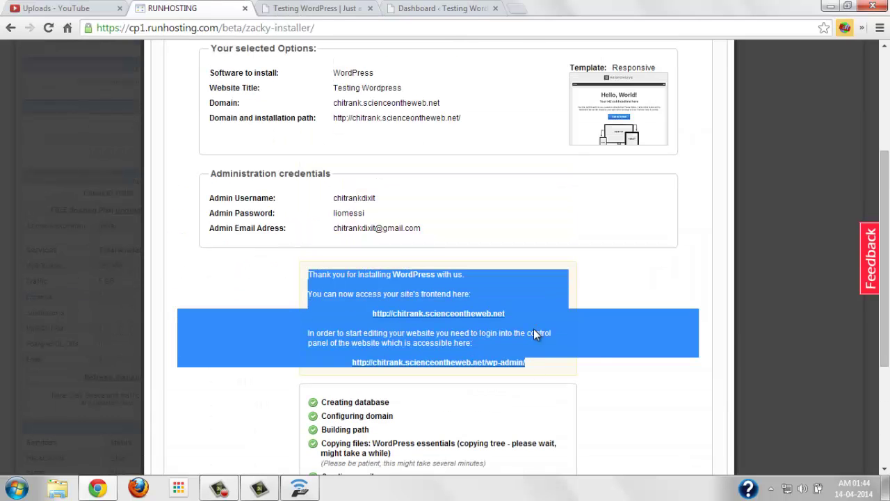
right_click(534, 331)
click(560, 337)
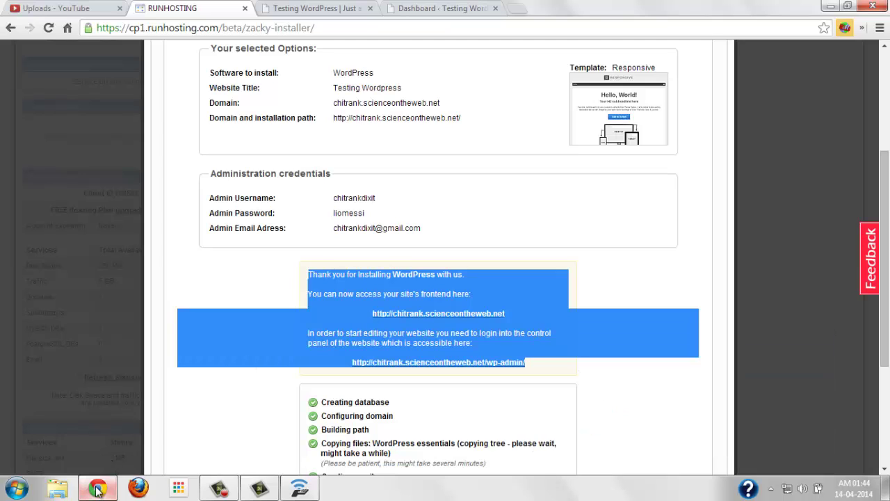
click(515, 9)
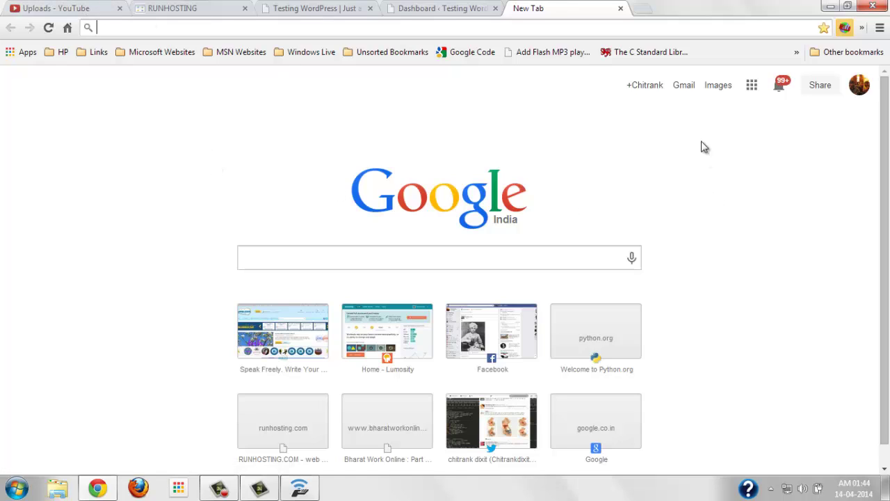
Open Gmail from the Google homepage and look through the inbox
click(683, 87)
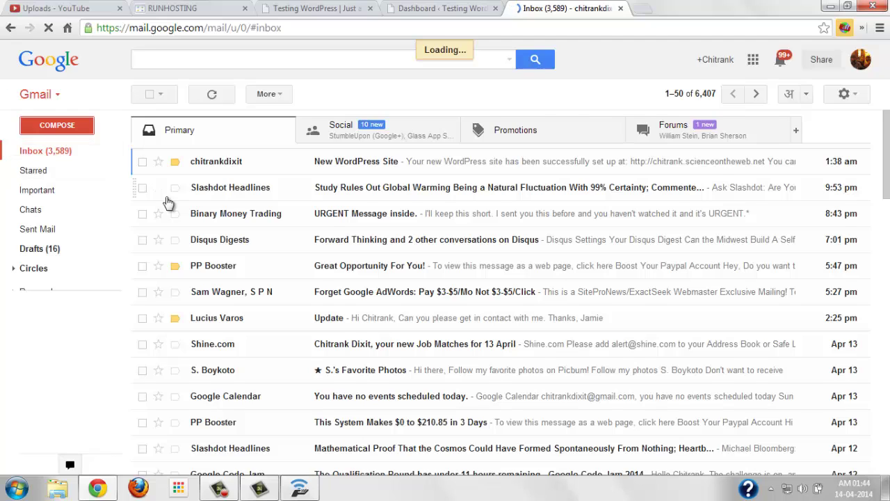
scroll(167, 202, down, 1)
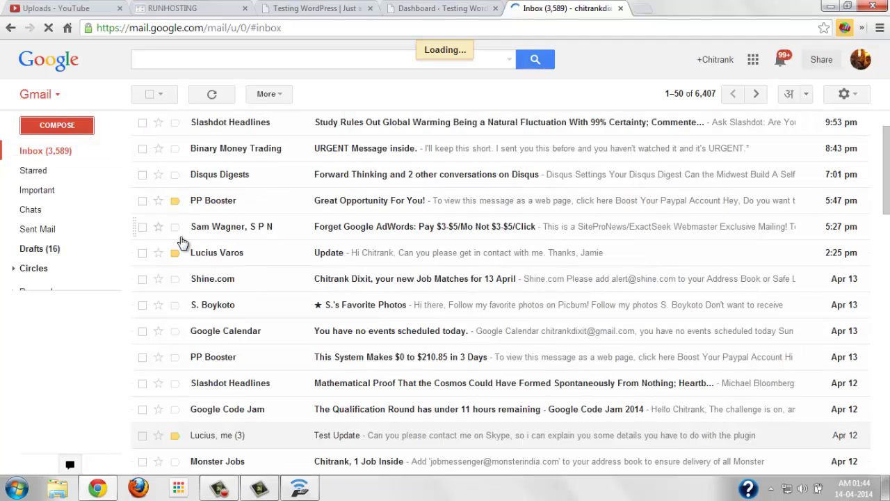
scroll(179, 241, up, 1)
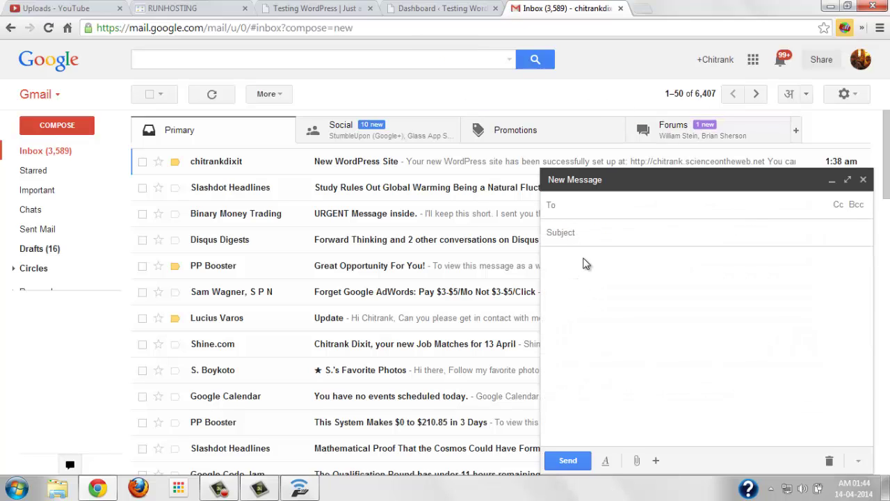
Paste the copied installer message above the signature in the new draft and minimize it
click(590, 229)
click(586, 266)
click(587, 257)
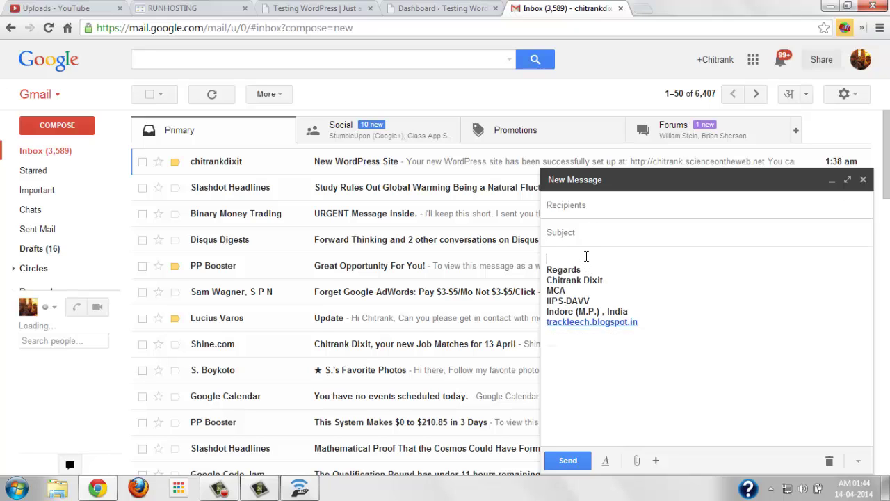
key(Return)
key(Return)
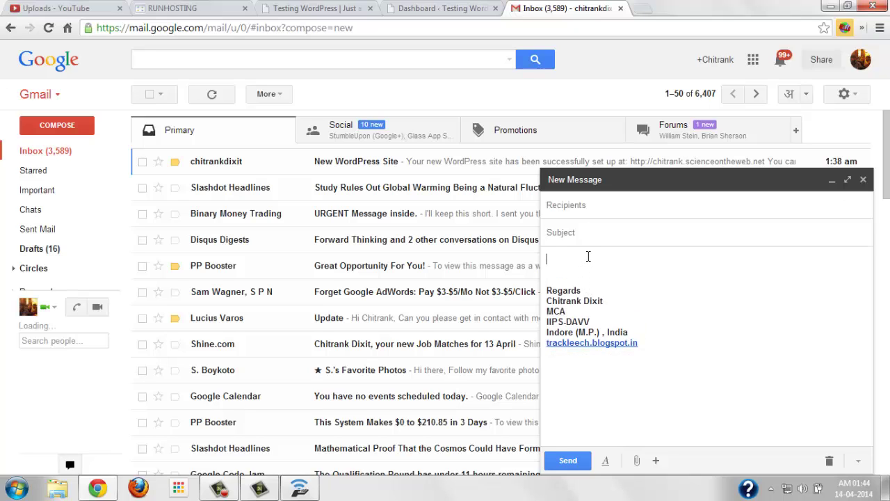
key(ctrl+v)
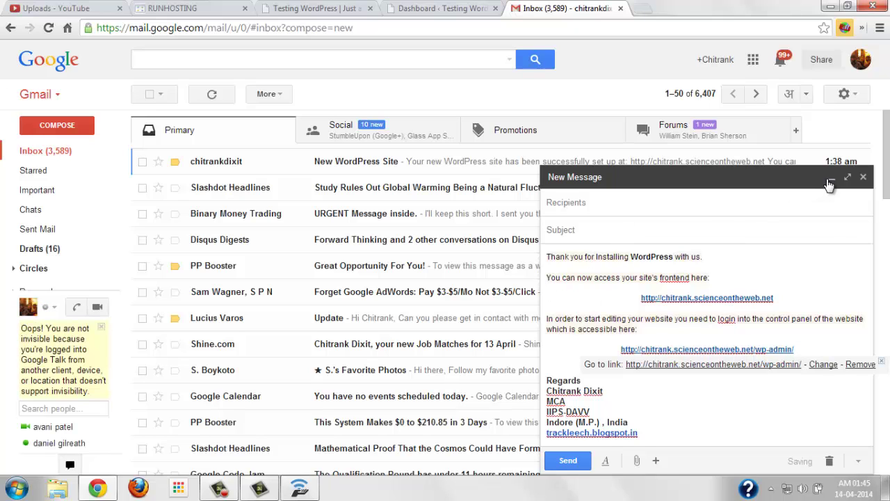
click(831, 178)
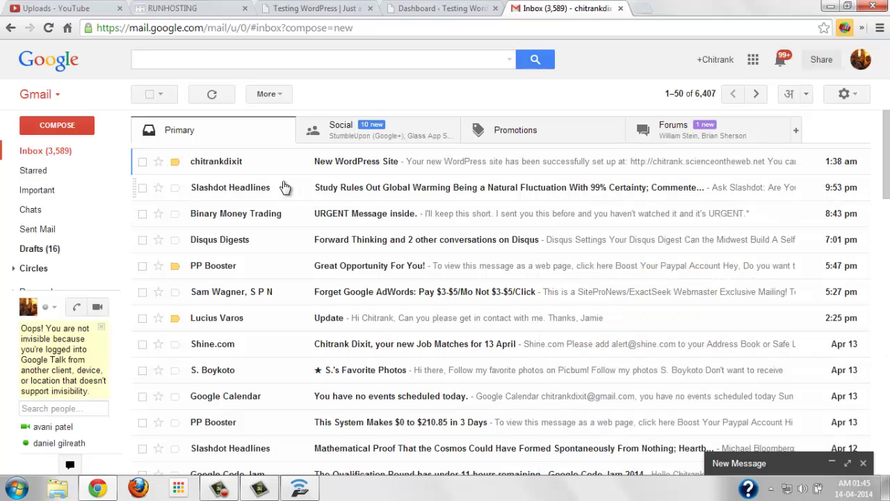
Check the RunHosting installer page, then return to the Gmail inbox
click(191, 10)
scroll(340, 331, down, 3)
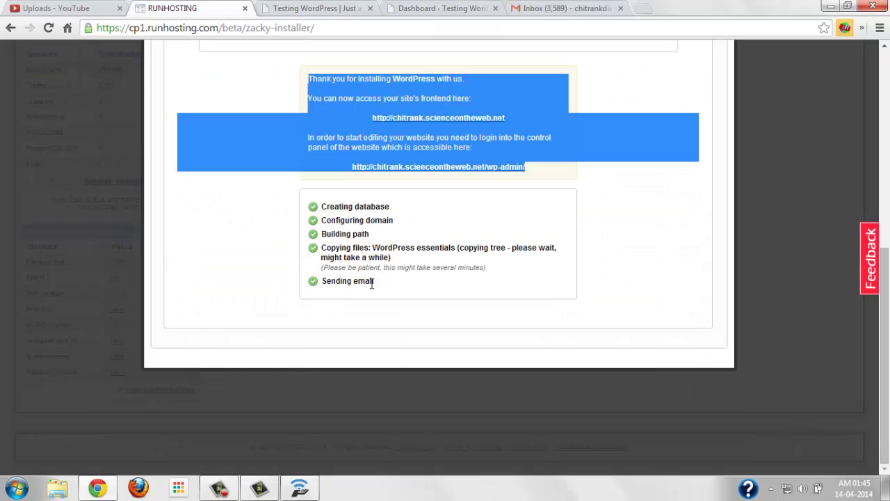
click(537, 8)
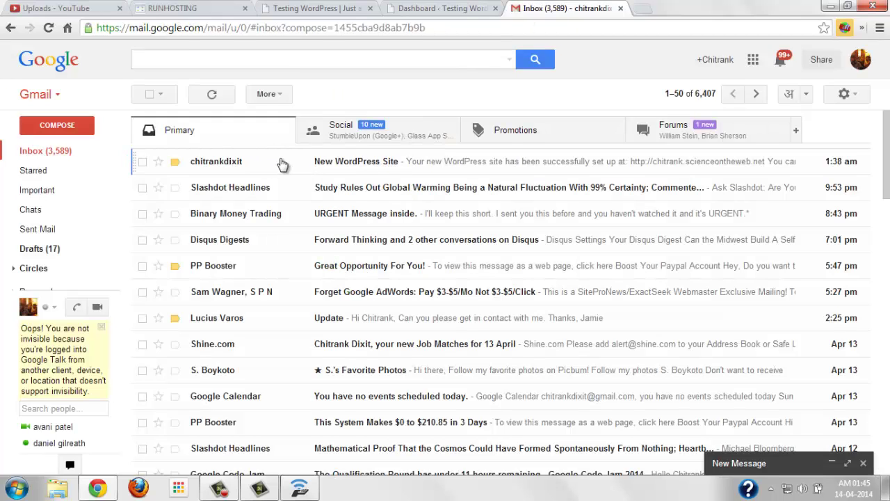
Open the New WordPress Site email to view the site address and admin login details
click(270, 161)
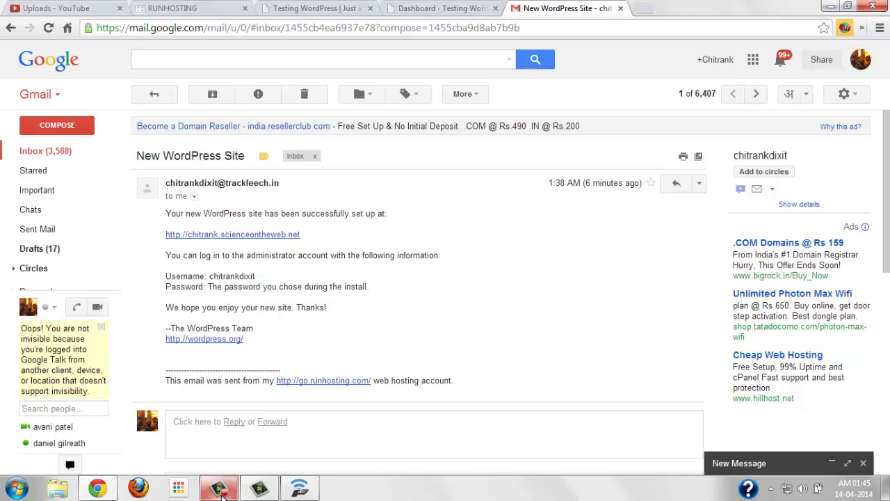
click(224, 494)
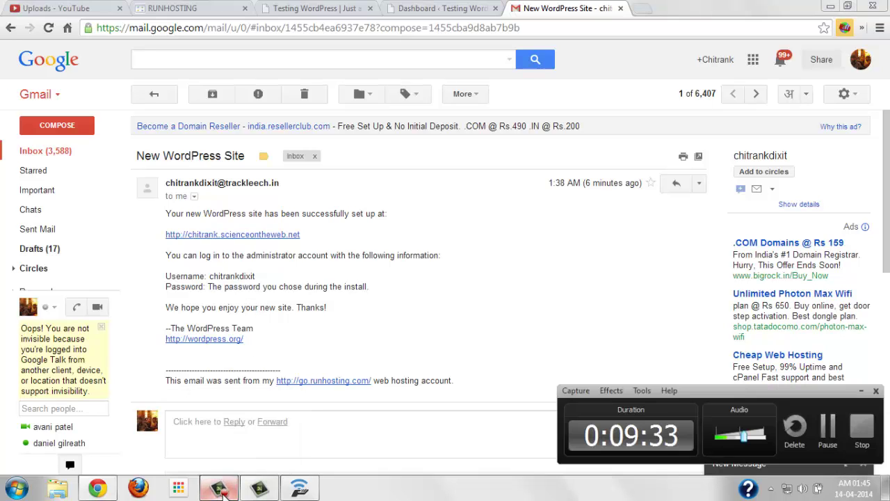
click(222, 493)
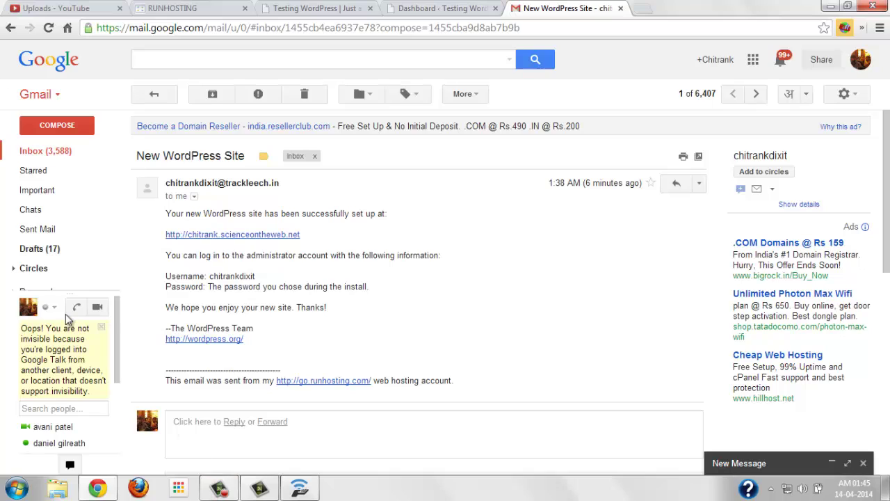